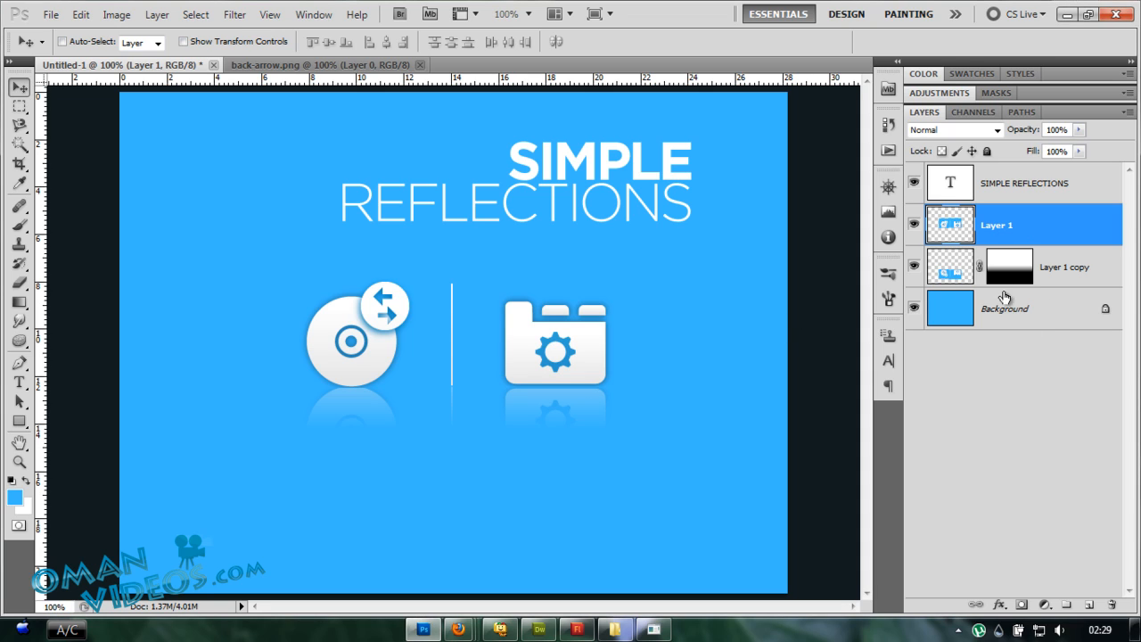
Toggle the visibility of Layer 1 copy and Layer 1 to compare the icons with and without their reflection.
{"action": "left_click", "coordinate": [1073, 271]}
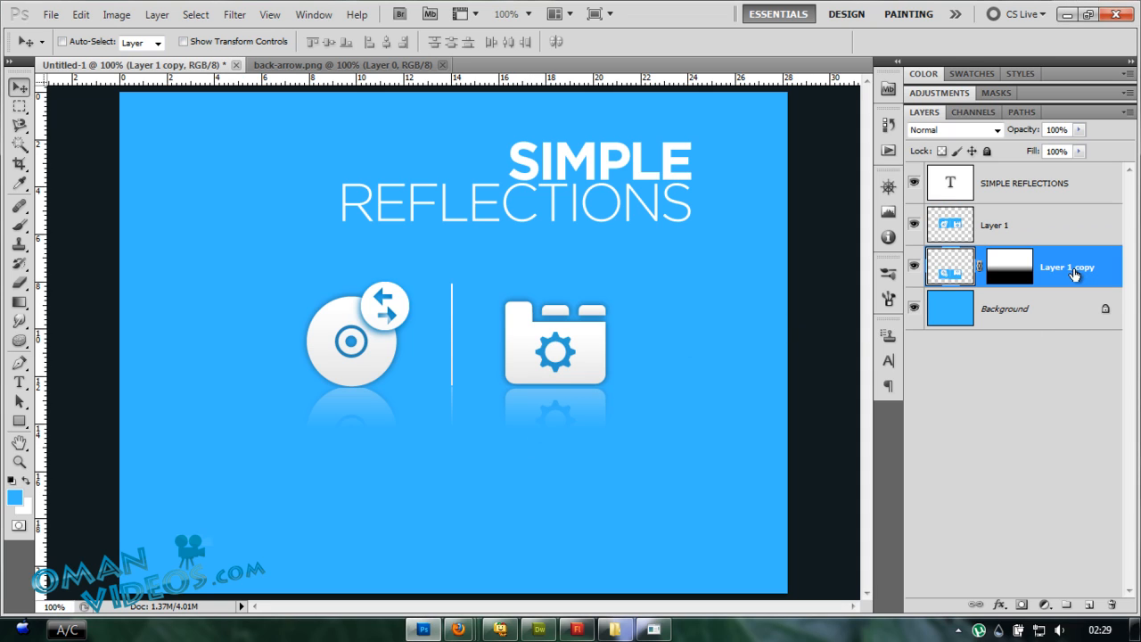
{"action": "left_click", "coordinate": [914, 267]}
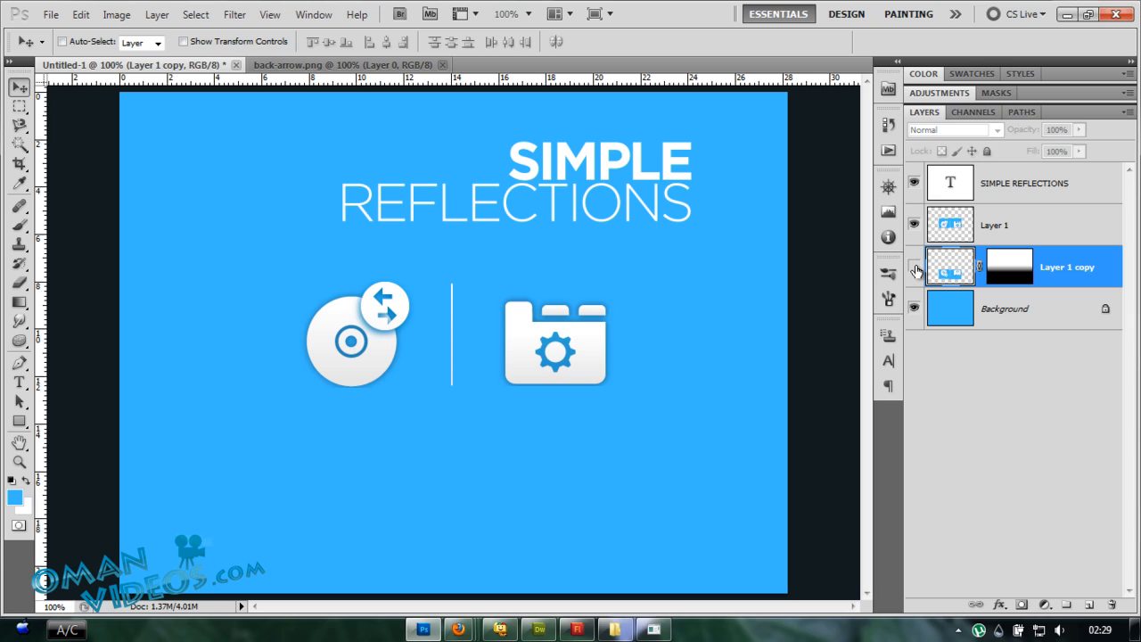
{"action": "left_click", "coordinate": [914, 268]}
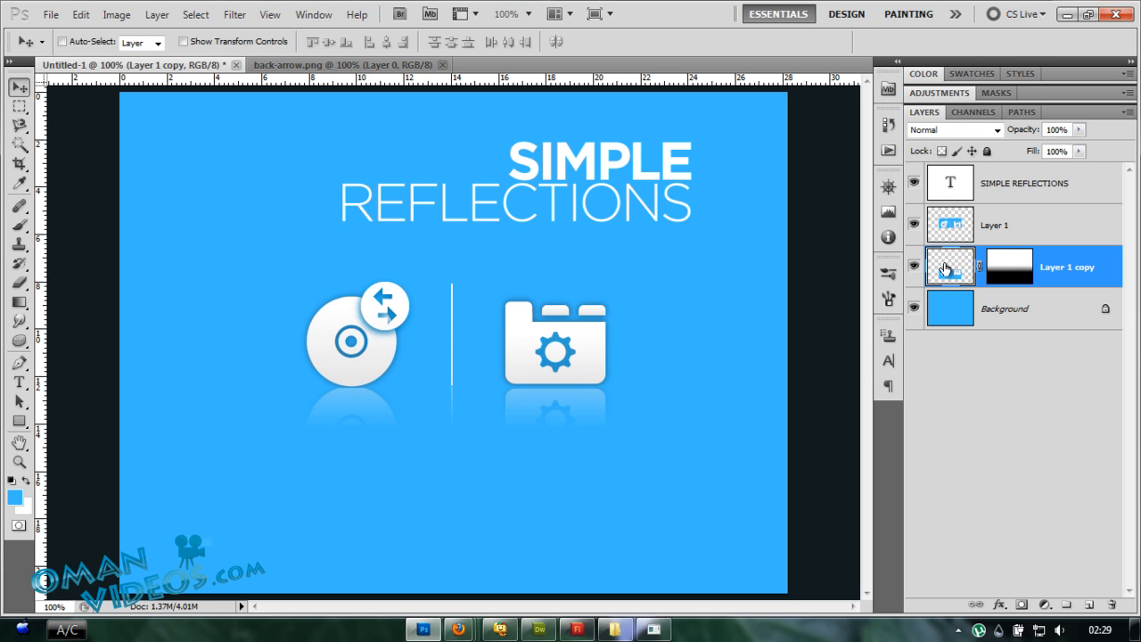
{"action": "left_click", "coordinate": [912, 227]}
{"action": "left_click", "coordinate": [912, 226]}
Hide both Layer 1 and Layer 1 copy, leaving only the title over the blue background.
{"action": "left_click", "coordinate": [1009, 227]}
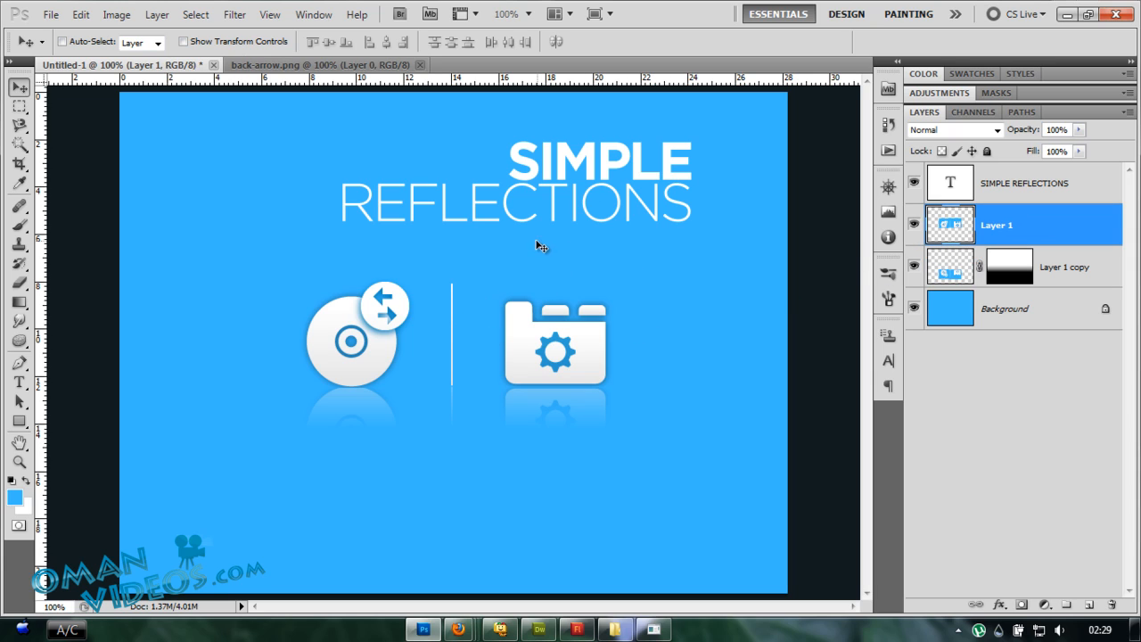
{"action": "left_click_drag", "start_coordinate": [914, 226], "coordinate": [915, 266]}
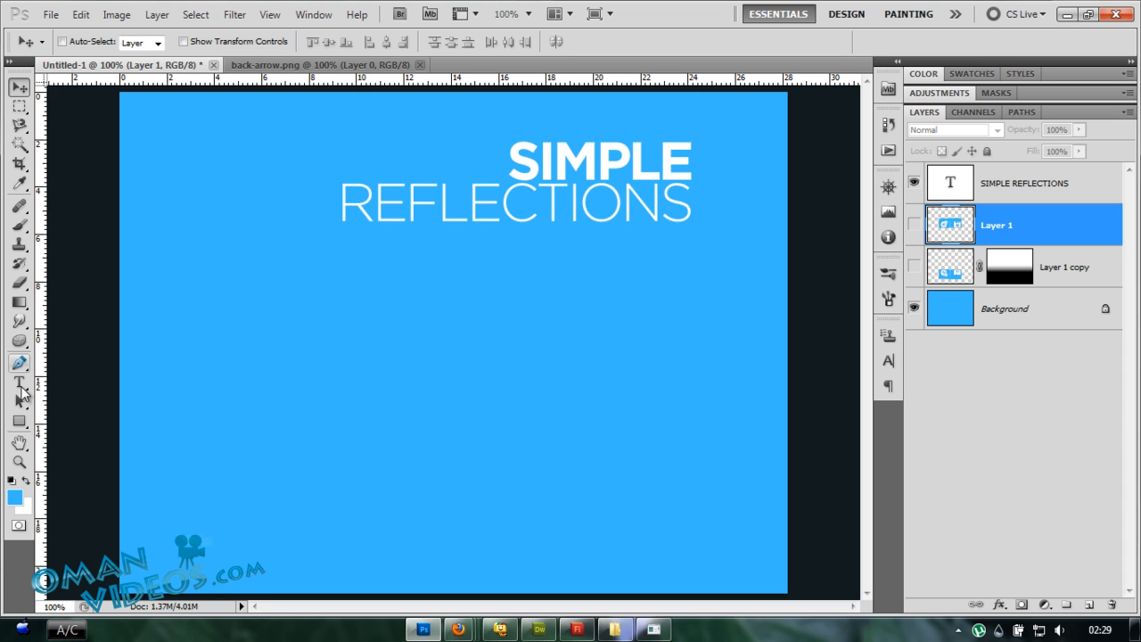
Set the Type tool's text colour to white (#ffffff).
{"action": "left_click", "coordinate": [19, 384]}
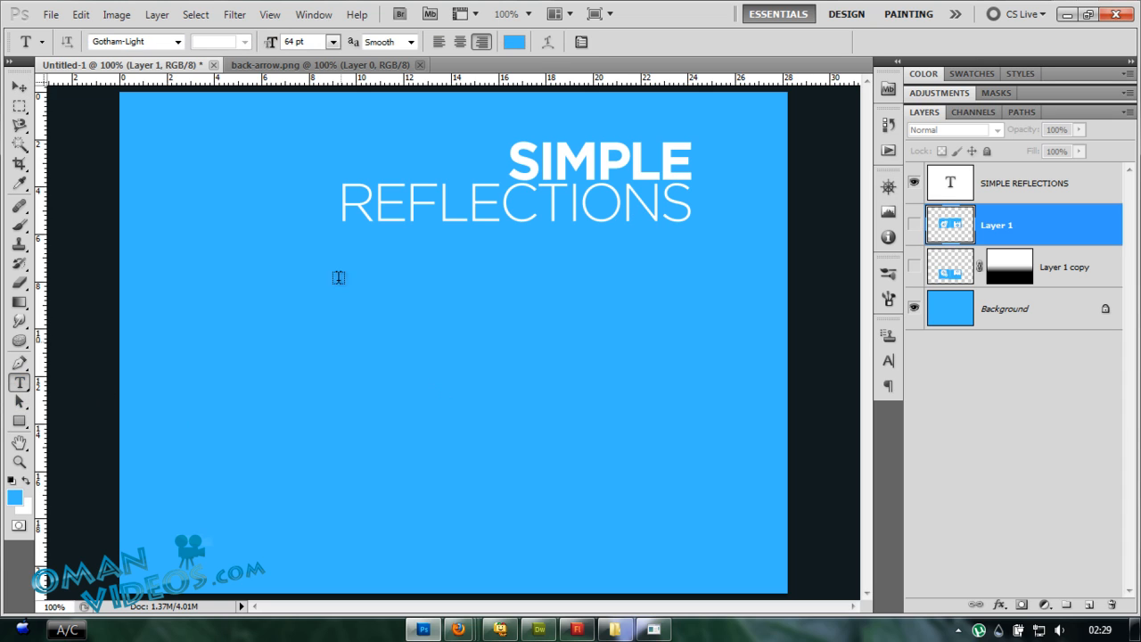
{"action": "left_click", "coordinate": [515, 42]}
{"action": "left_click", "coordinate": [683, 214]}
{"action": "left_click", "coordinate": [813, 352]}
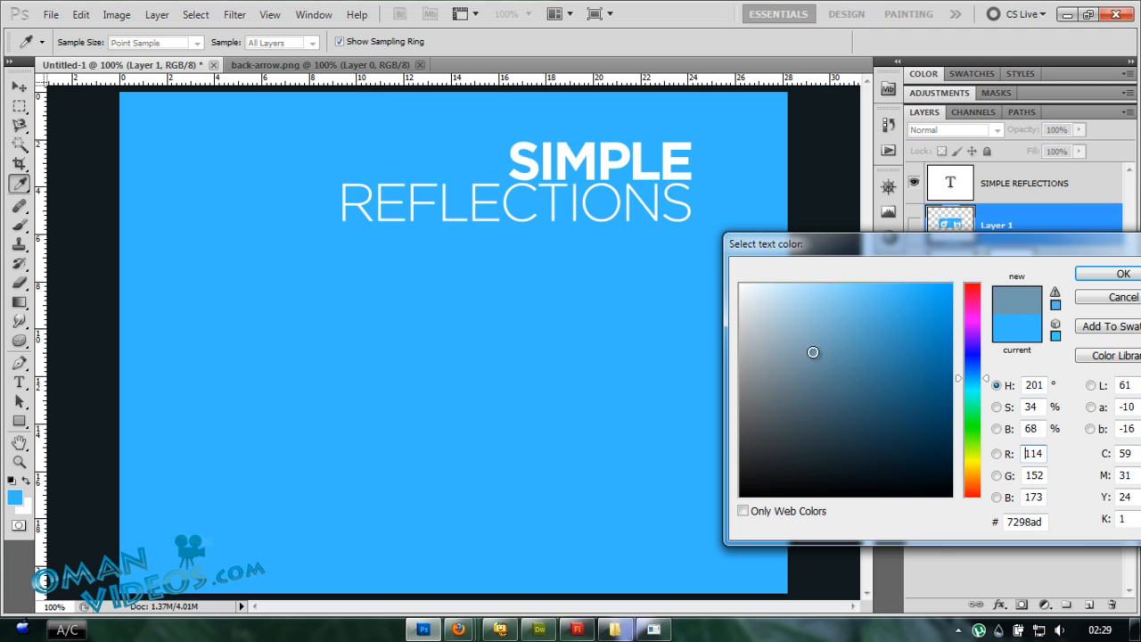
{"action": "mouse_move", "coordinate": [813, 352]}
{"action": "left_mouse_down"}
{"action": "mouse_move", "coordinate": [762, 286]}
{"action": "mouse_move", "coordinate": [816, 389]}
{"action": "mouse_move", "coordinate": [739, 284]}
{"action": "left_mouse_up"}
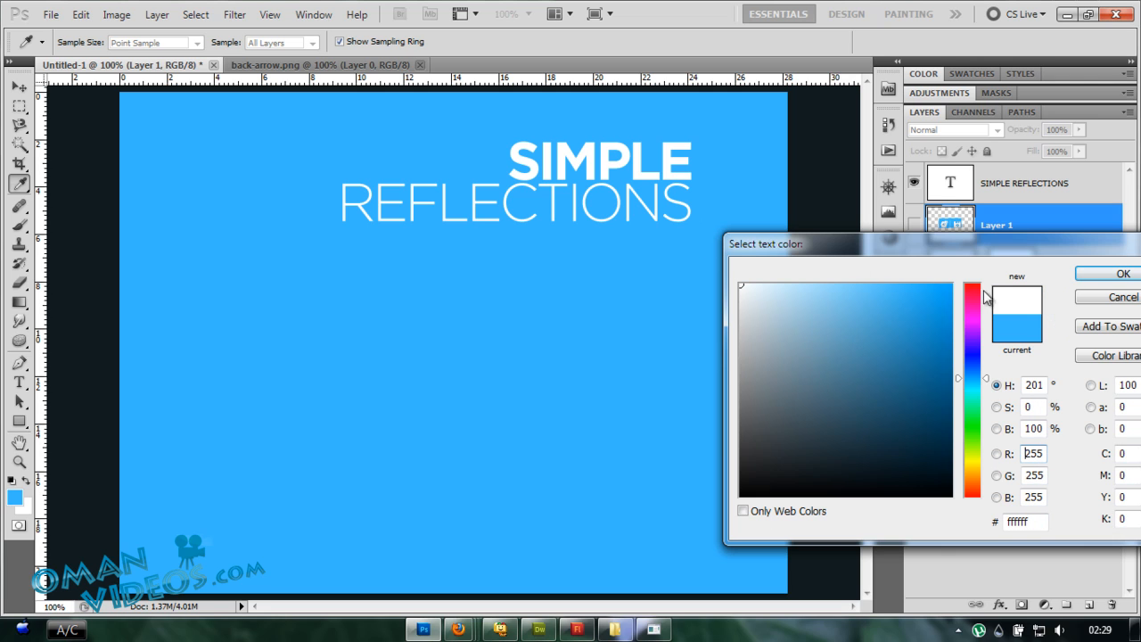
{"action": "left_click", "coordinate": [1107, 285]}
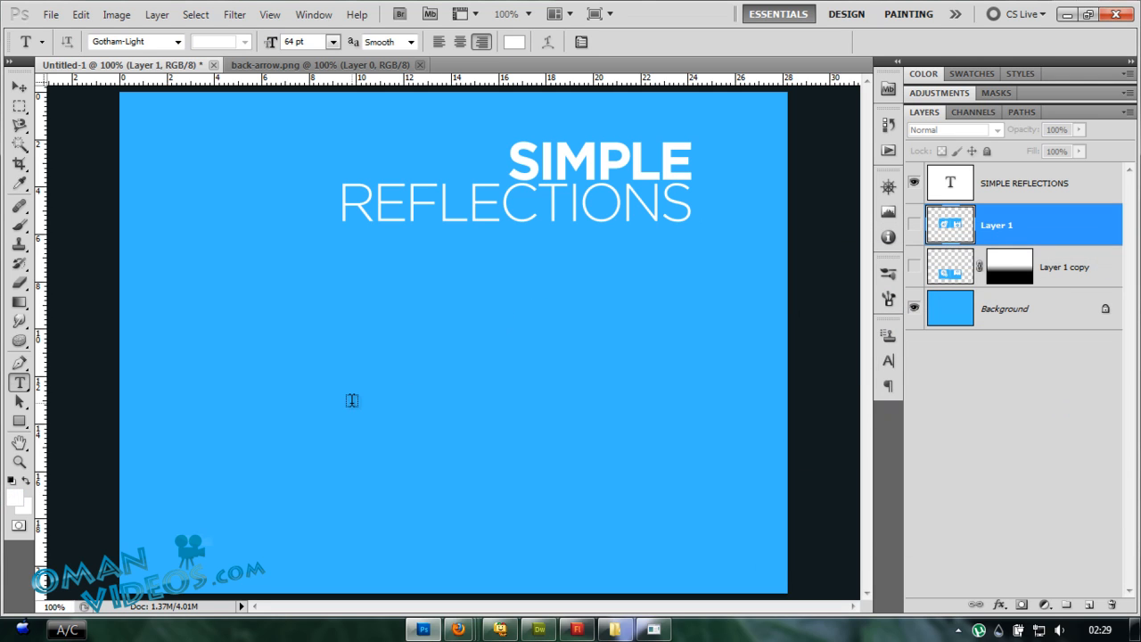
Add the text "PHOTOSHOP" in Gotham-Light at 64 pt below the title and move it fully onto the canvas.
{"action": "left_click", "coordinate": [286, 393]}
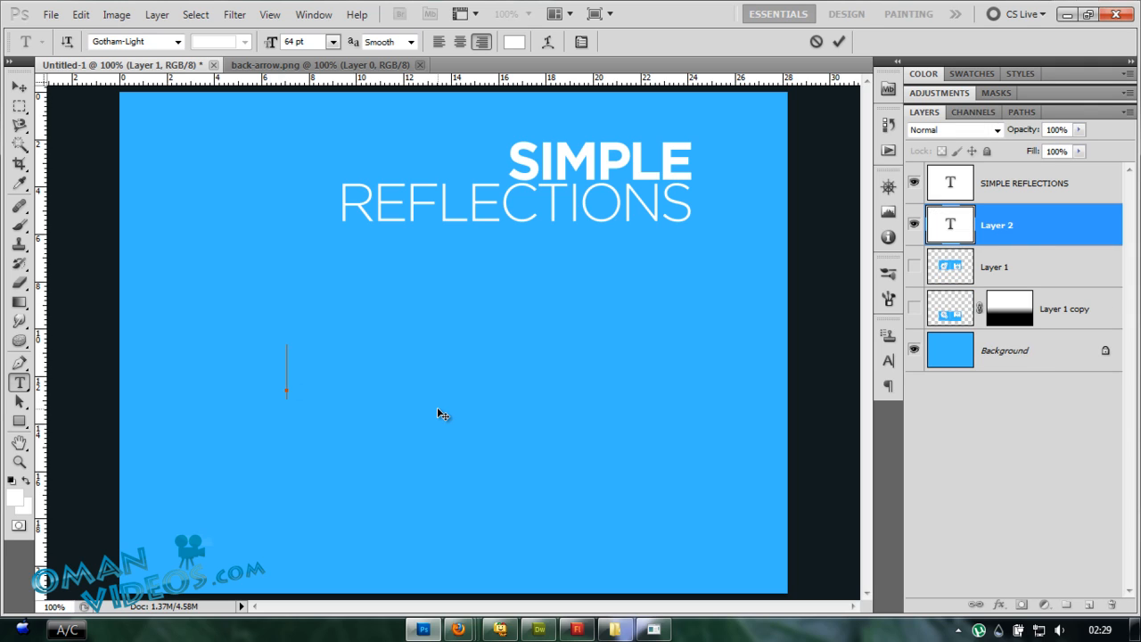
{"action": "type", "text": "A"}
{"action": "key", "text": "BackSpace"}
{"action": "type", "text": "PHOTOSHOP"}
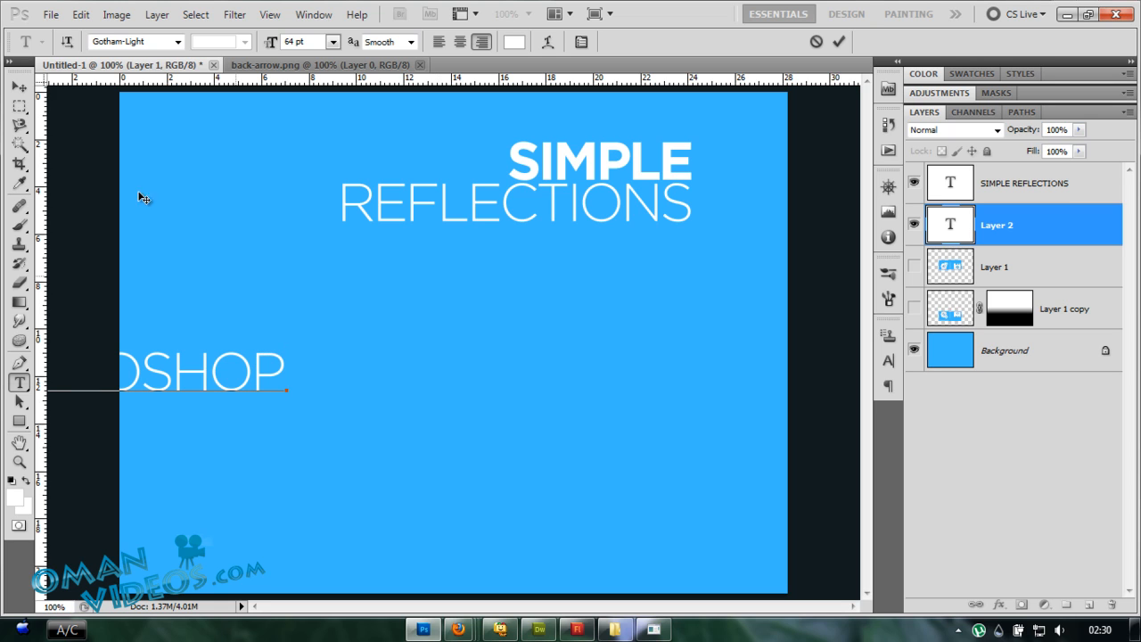
{"action": "left_click", "coordinate": [19, 86]}
{"action": "left_click_drag", "start_coordinate": [391, 399], "coordinate": [653, 408]}
Change the font of the letters "SHOP" in the new text to Gotham-Bold.
{"action": "key", "text": "t"}
{"action": "left_click_drag", "start_coordinate": [408, 376], "coordinate": [573, 378]}
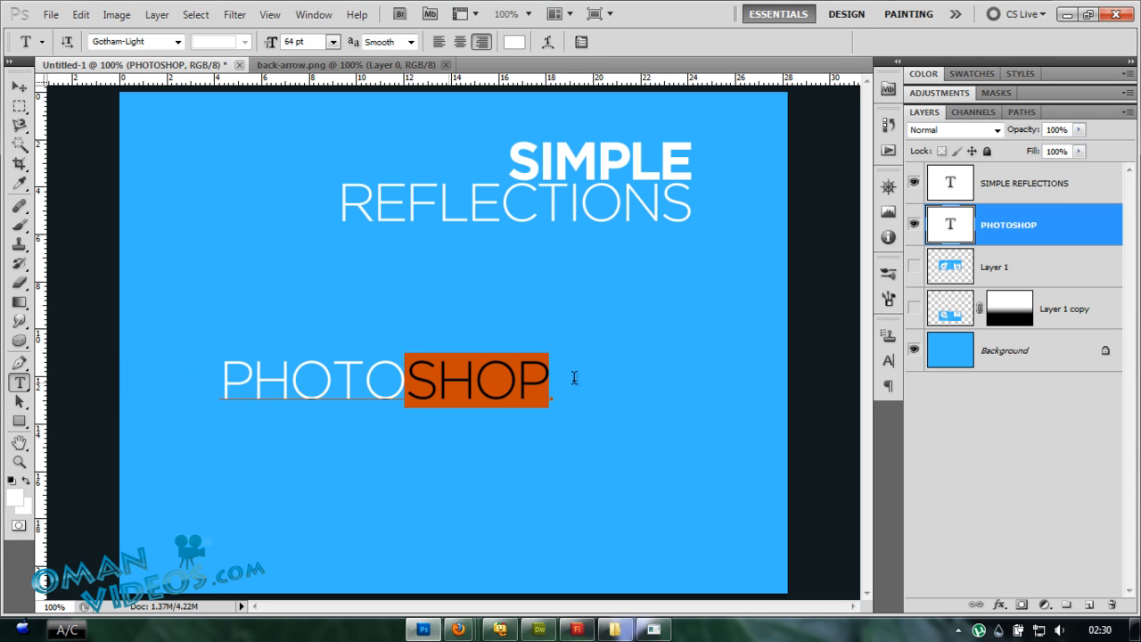
{"action": "left_click", "coordinate": [131, 41]}
{"action": "key", "text": "Up"}
{"action": "key", "text": "Up"}
{"action": "key", "text": "Up"}
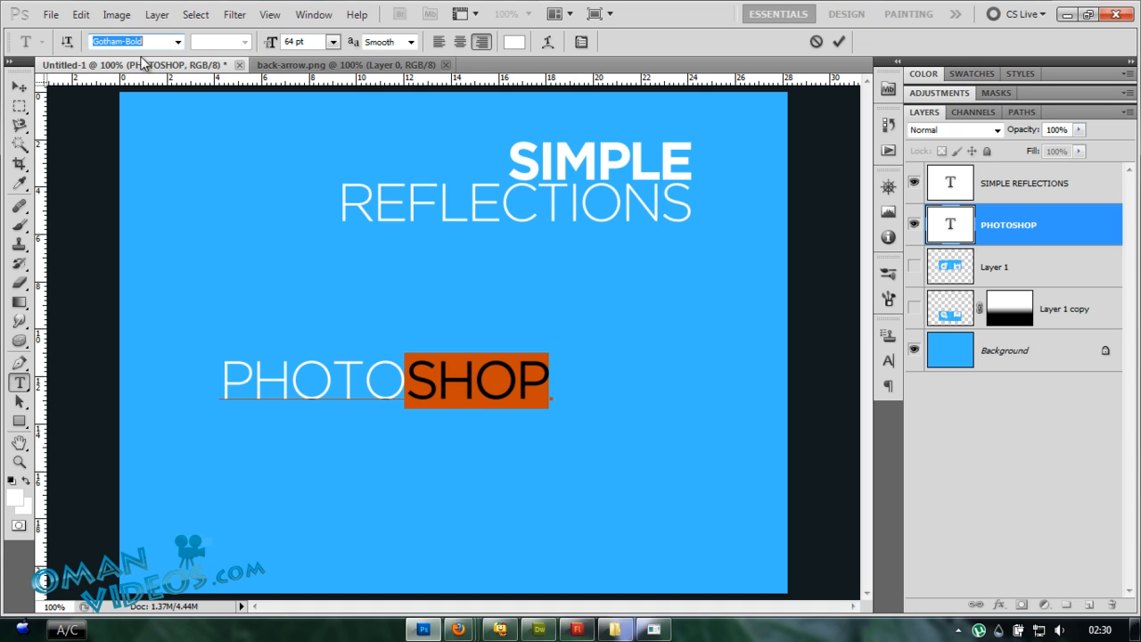
{"action": "left_click", "coordinate": [392, 387]}
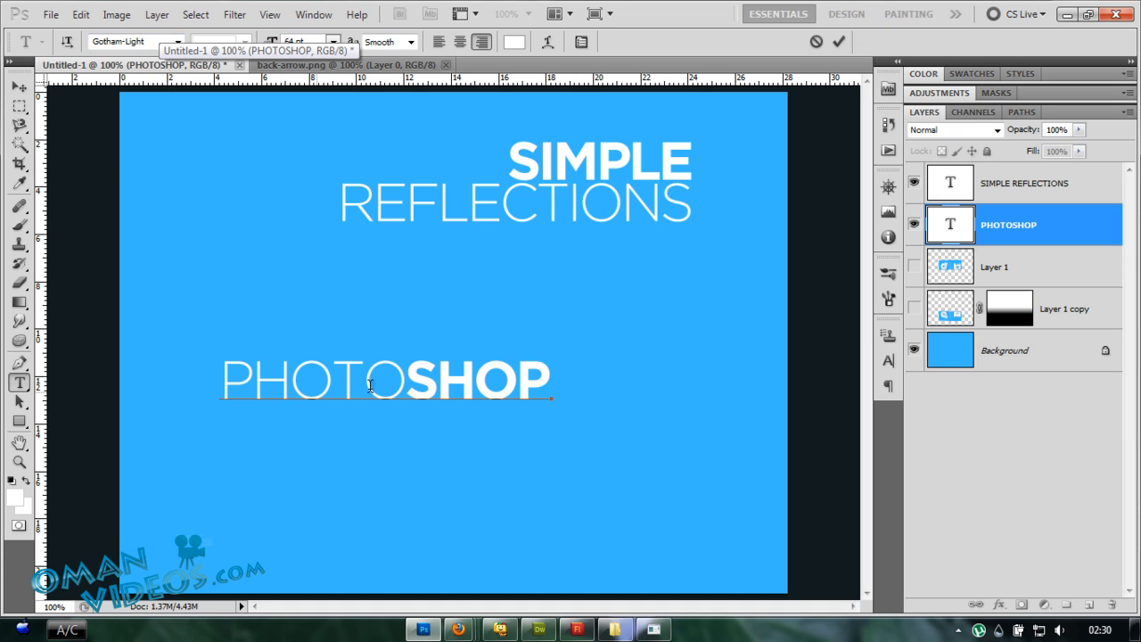
Tighten the letter spacing of "PHOTO" in the PHOTOSHOP text and commit the text edit.
{"action": "left_click_drag", "start_coordinate": [223, 378], "coordinate": [403, 380]}
{"action": "key", "text": "alt+Right"}
{"action": "key", "text": "alt+Right"}
{"action": "key", "text": "alt+Right"}
{"action": "key", "text": "alt+Right"}
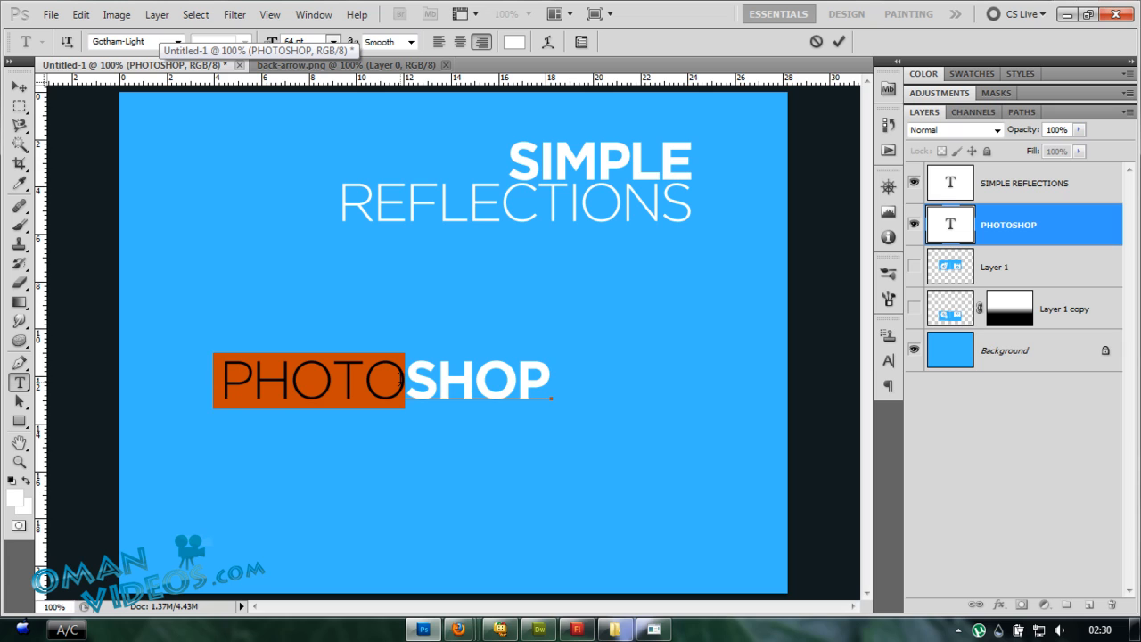
{"action": "key", "text": "alt+Left"}
{"action": "key", "text": "alt+Left"}
{"action": "key", "text": "alt+Left"}
{"action": "key", "text": "alt+Left"}
{"action": "key", "text": "alt+Left"}
{"action": "key", "text": "alt+Left"}
{"action": "key", "text": "alt+Left"}
{"action": "key", "text": "alt+Left"}
{"action": "key", "text": "alt+Left"}
{"action": "key", "text": "alt+Left"}
{"action": "key", "text": "alt+Left"}
{"action": "key", "text": "alt+Left"}
{"action": "key", "text": "alt+Left"}
{"action": "key", "text": "alt+Left"}
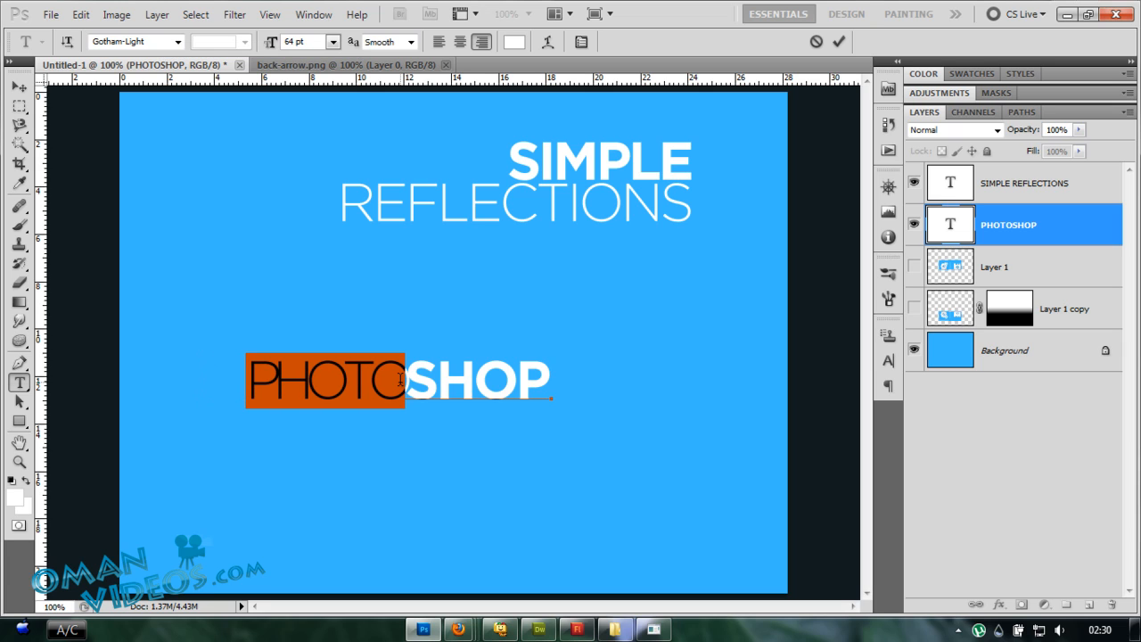
{"action": "key", "text": "alt+Right"}
{"action": "key", "text": "alt+Right"}
{"action": "key", "text": "ctrl+Return"}
Scale the PHOTOSHOP text proportionally to about 185% and centre it below the title.
{"action": "key", "text": "v"}
{"action": "left_click_drag", "start_coordinate": [496, 385], "coordinate": [522, 393]}
{"action": "key", "text": "ctrl+t"}
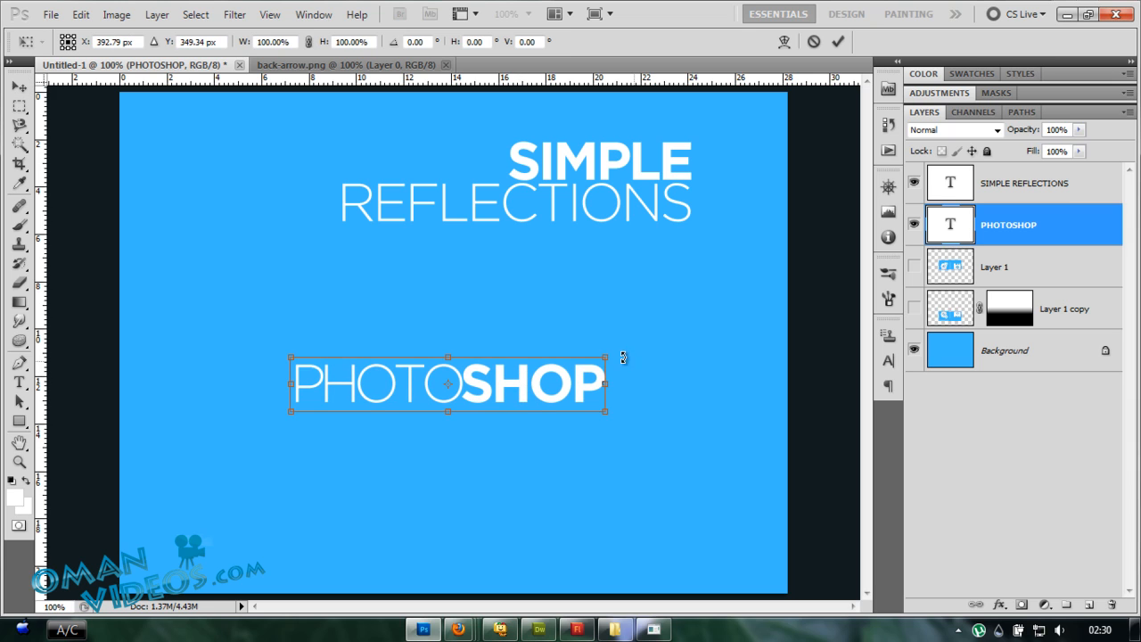
{"action": "left_click_drag", "start_coordinate": [624, 355], "coordinate": [734, 300]}
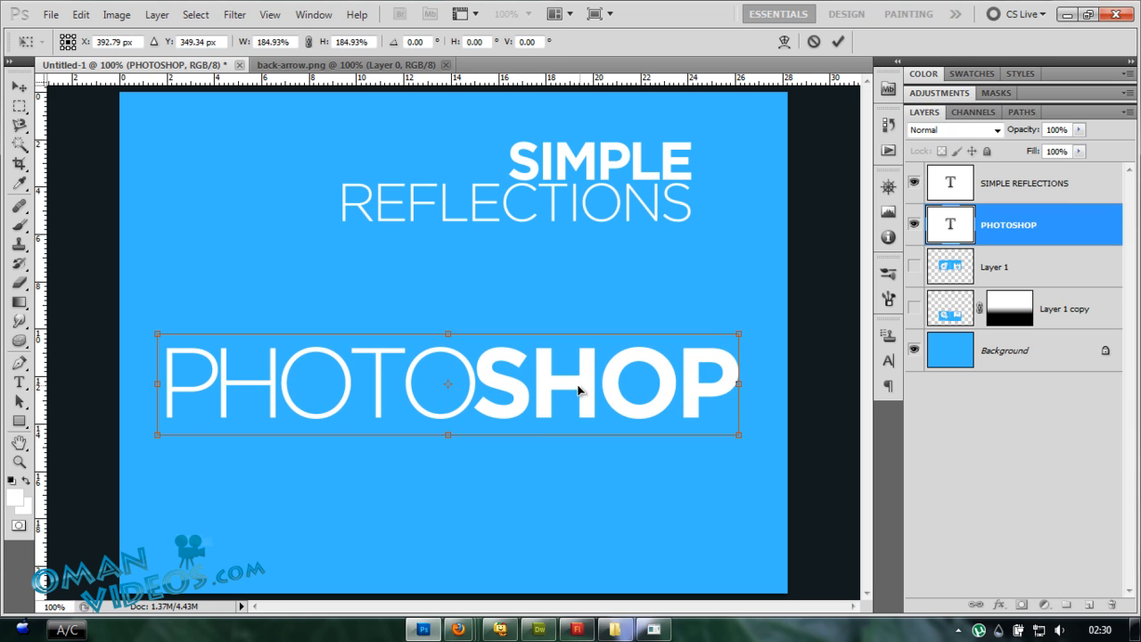
{"action": "key", "text": "Return"}
{"action": "left_click_drag", "start_coordinate": [505, 401], "coordinate": [515, 382]}
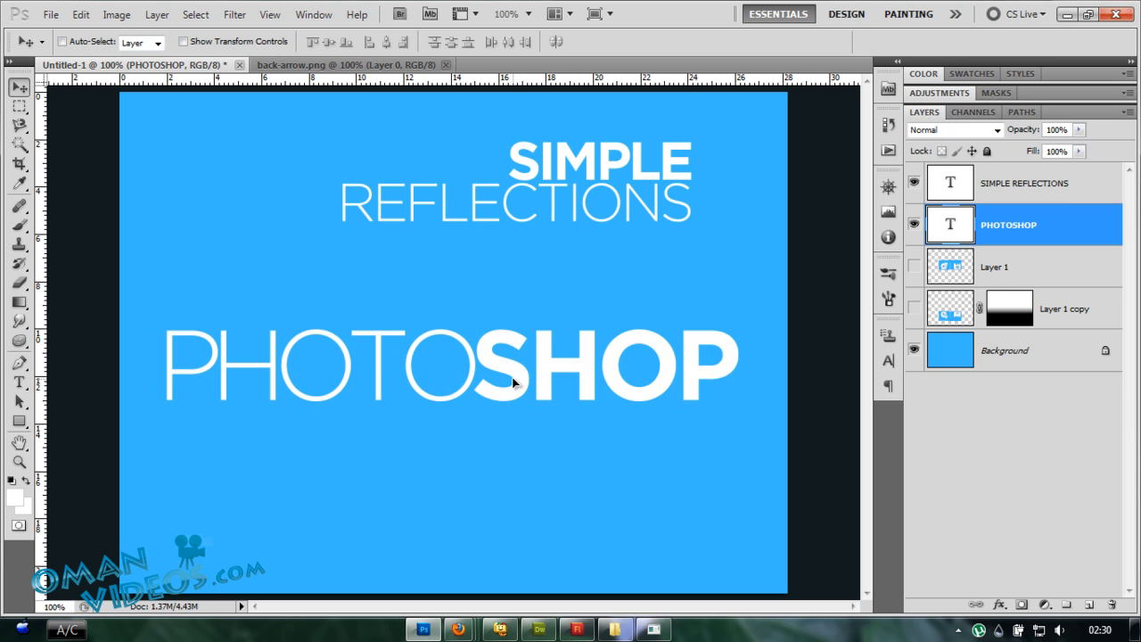
Lower the SIMPLE REFLECTIONS layer's opacity to 29%.
{"action": "left_click", "coordinate": [1050, 191], "text": "shift"}
{"action": "left_click", "coordinate": [1061, 192]}
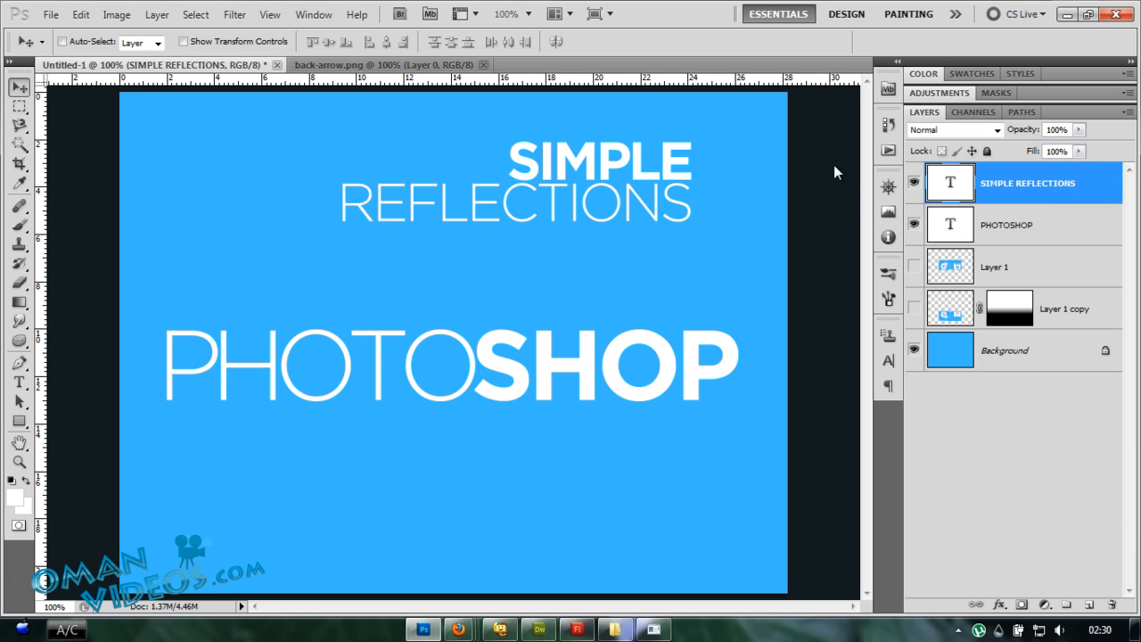
{"action": "left_click_drag", "start_coordinate": [1024, 130], "coordinate": [966, 141]}
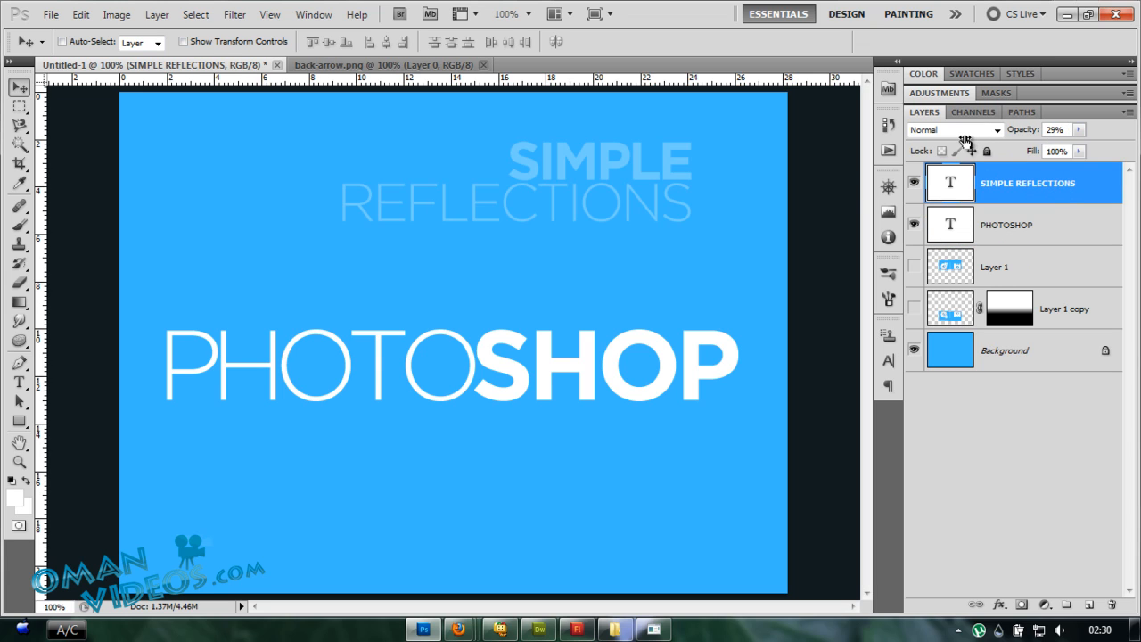
Move the PHOTOSHOP text slightly lower and duplicate its layer as "PHOTOSHOP Ref".
{"action": "left_click", "coordinate": [1066, 230]}
{"action": "left_click_drag", "start_coordinate": [606, 395], "coordinate": [612, 417]}
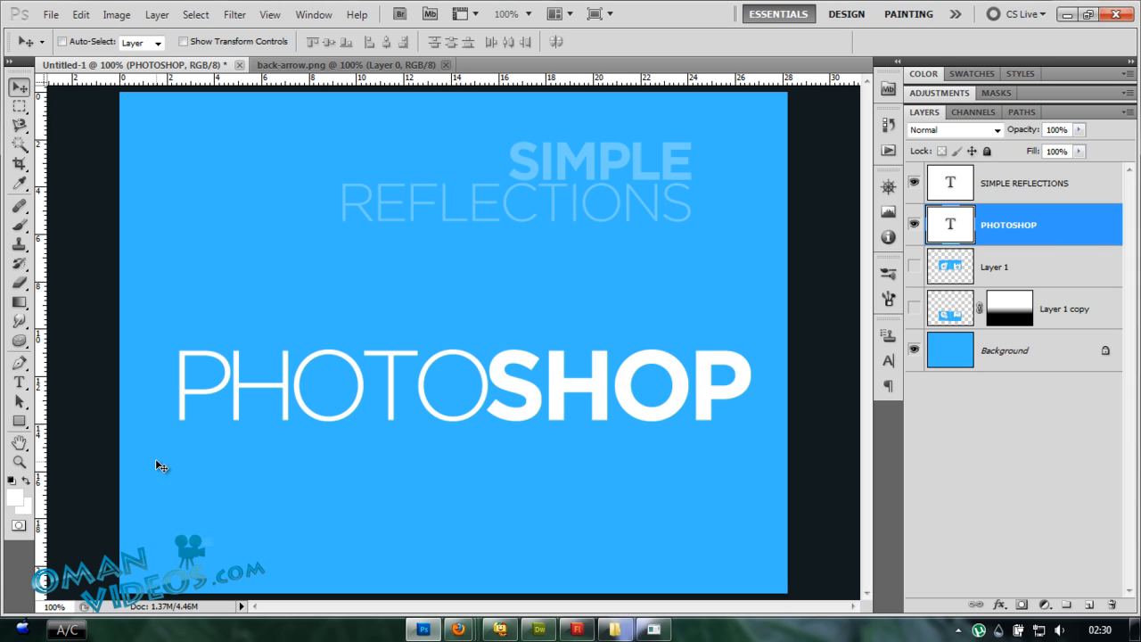
{"action": "right_click", "coordinate": [1068, 230]}
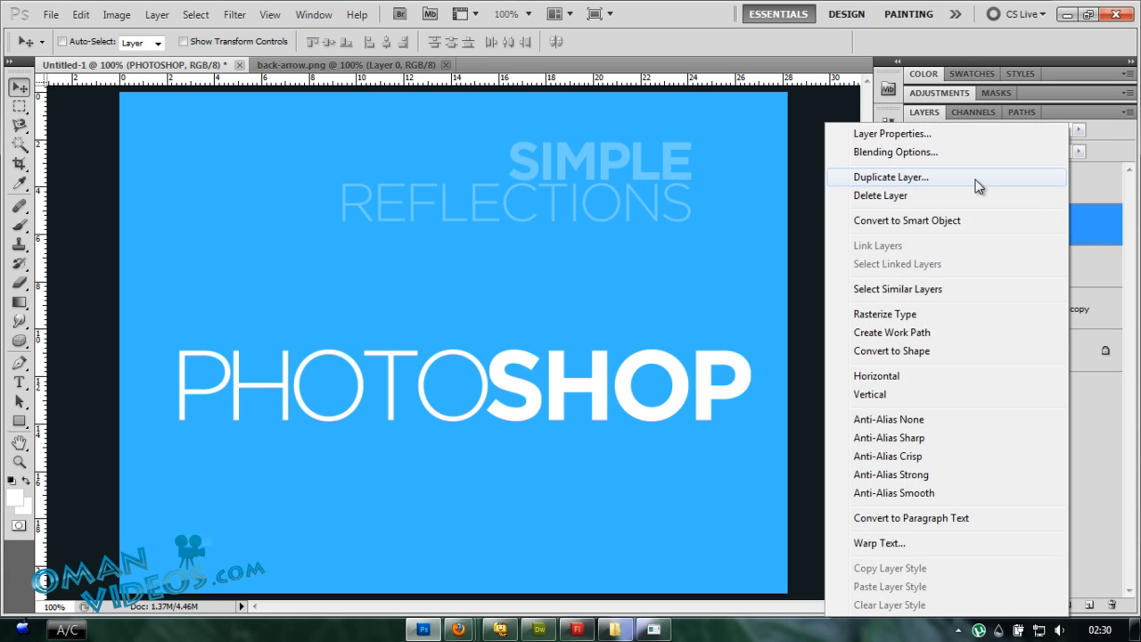
{"action": "left_click", "coordinate": [891, 176]}
{"action": "left_click", "coordinate": [587, 209]}
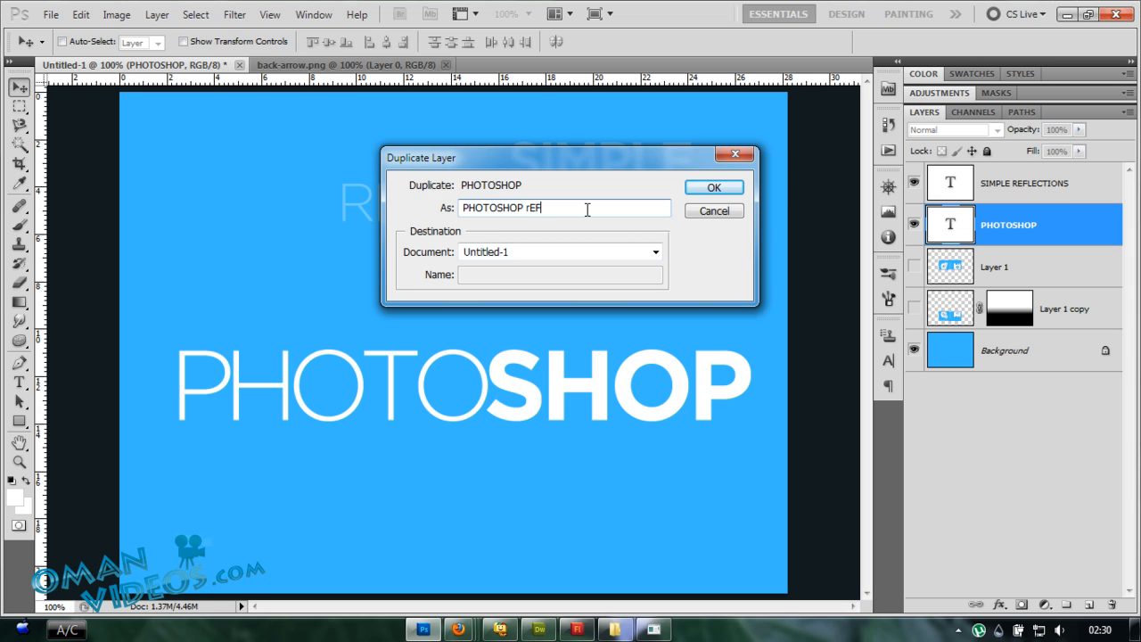
{"action": "type", "text": "Ref"}
{"action": "key", "text": "Return"}
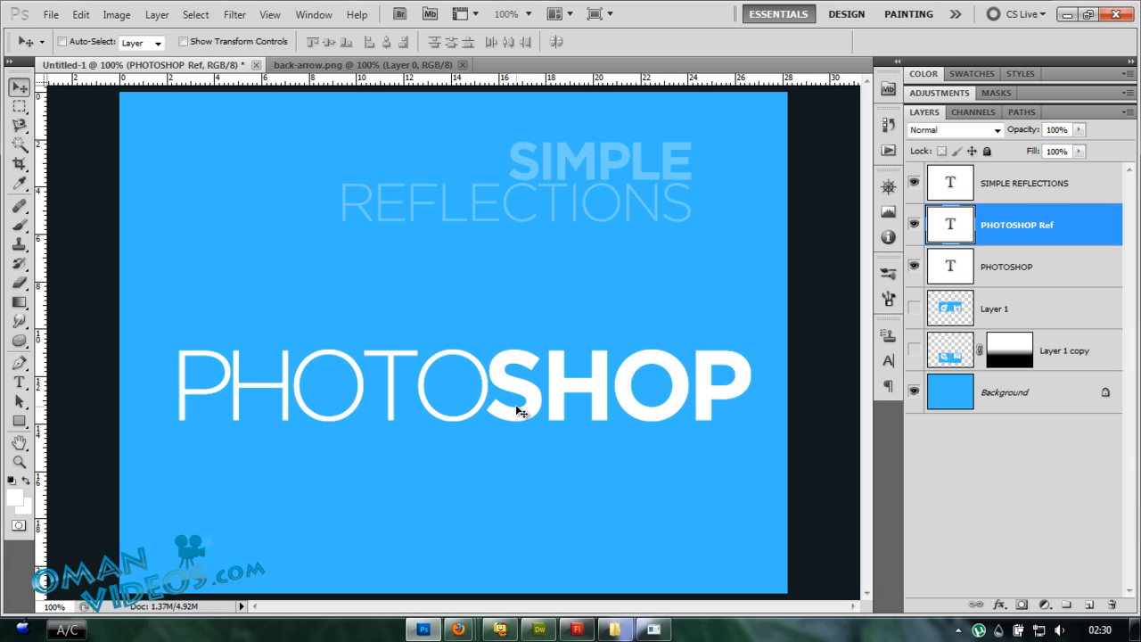
Flip the PHOTOSHOP Ref layer vertically with Free Transform.
{"action": "key", "text": "ctrl+t"}
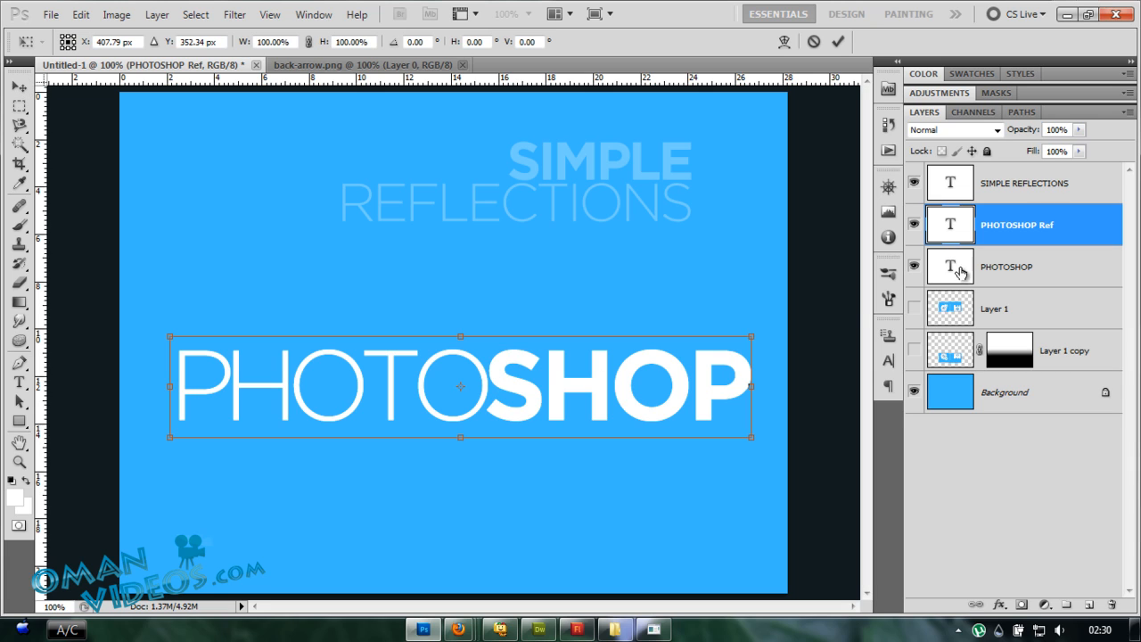
{"action": "right_click", "coordinate": [567, 389]}
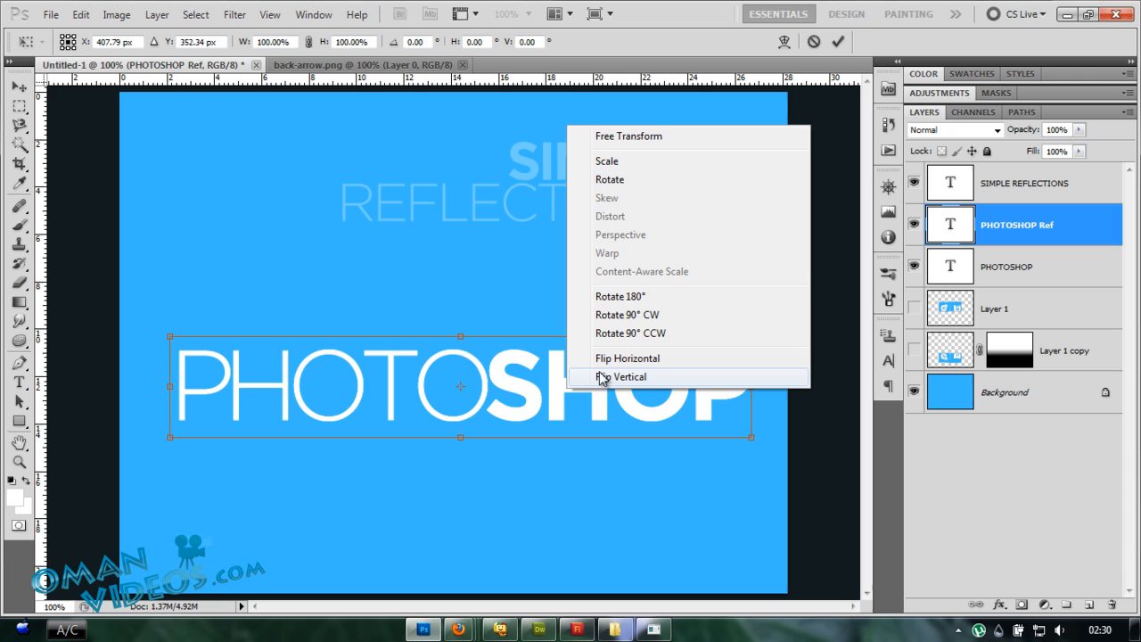
{"action": "left_click", "coordinate": [699, 381]}
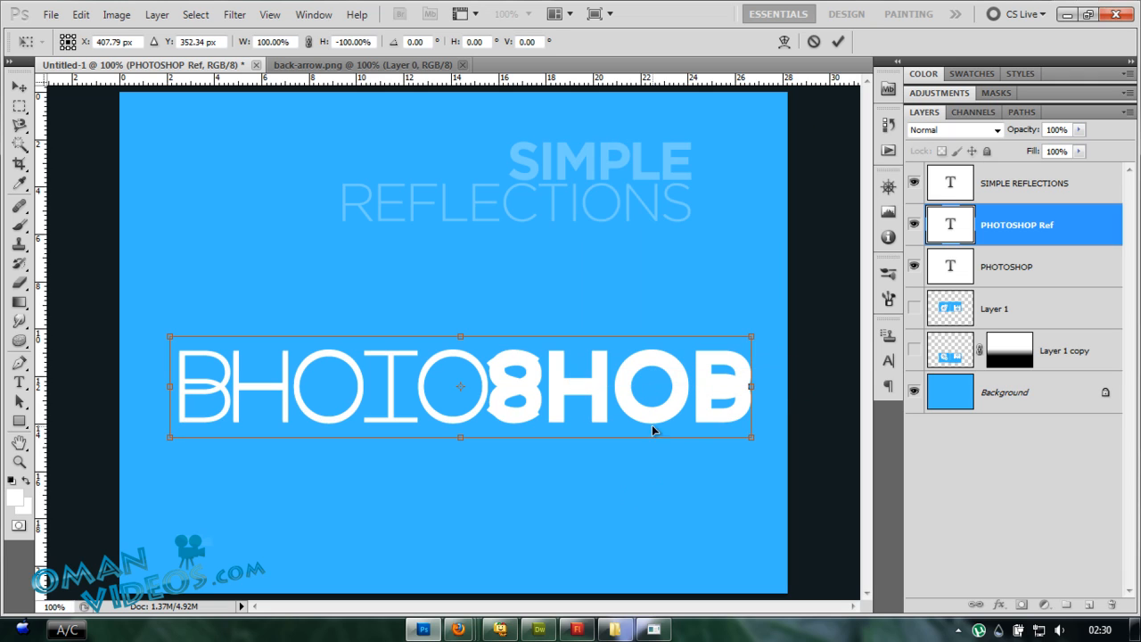
{"action": "left_click", "coordinate": [838, 41]}
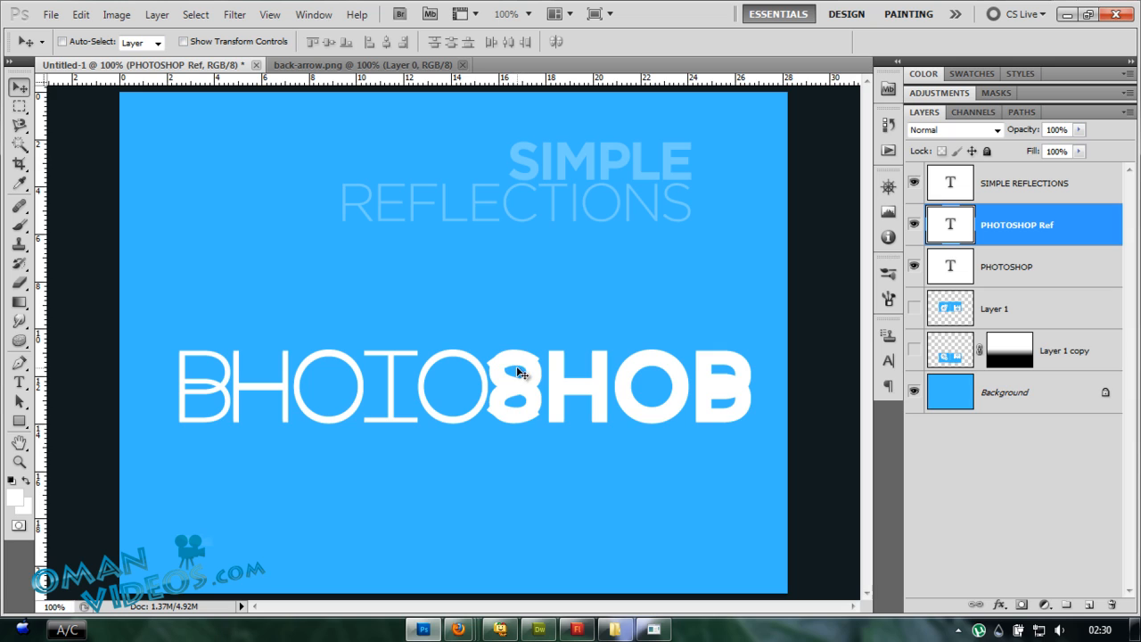
Move the flipped PHOTOSHOP Ref text straight down beneath the original, leaving a small gap between the two.
{"action": "key", "text": "shift+Down"}
{"action": "key", "text": "shift+Down"}
{"action": "key", "text": "shift+Down"}
{"action": "key", "text": "shift+Down"}
{"action": "key", "text": "shift+Down"}
{"action": "key", "text": "shift+Down"}
{"action": "key", "text": "shift+Down"}
{"action": "key", "text": "shift+Down"}
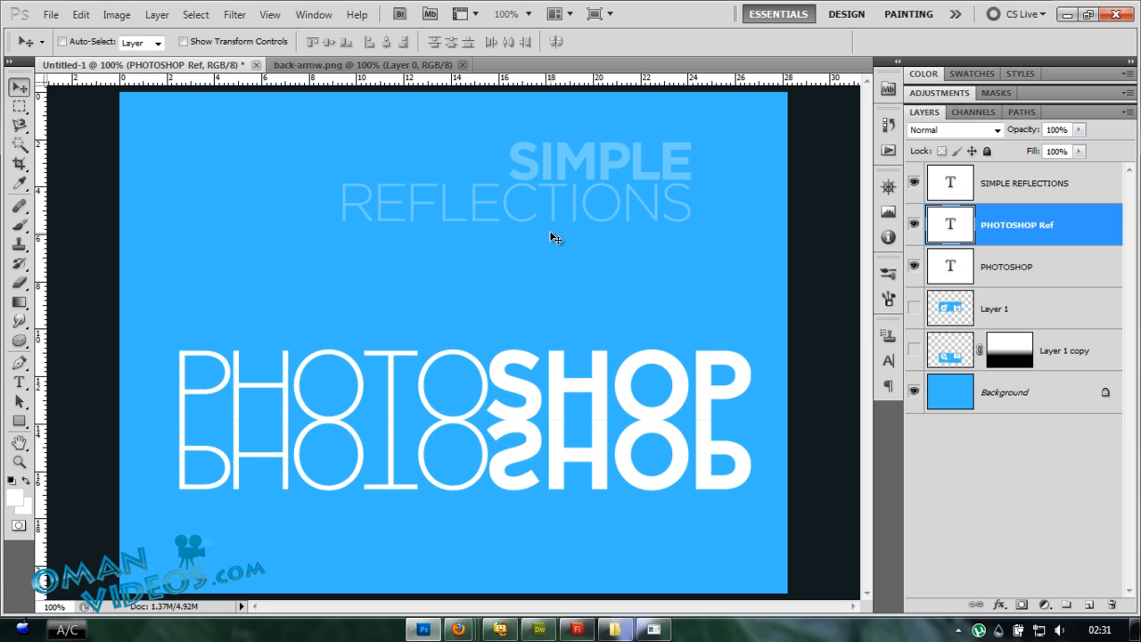
{"action": "key", "text": "shift+Down"}
{"action": "key", "text": "Up"}
{"action": "key", "text": "Up"}
{"action": "key", "text": "Up"}
{"action": "key", "text": "Up"}
{"action": "key", "text": "Up"}
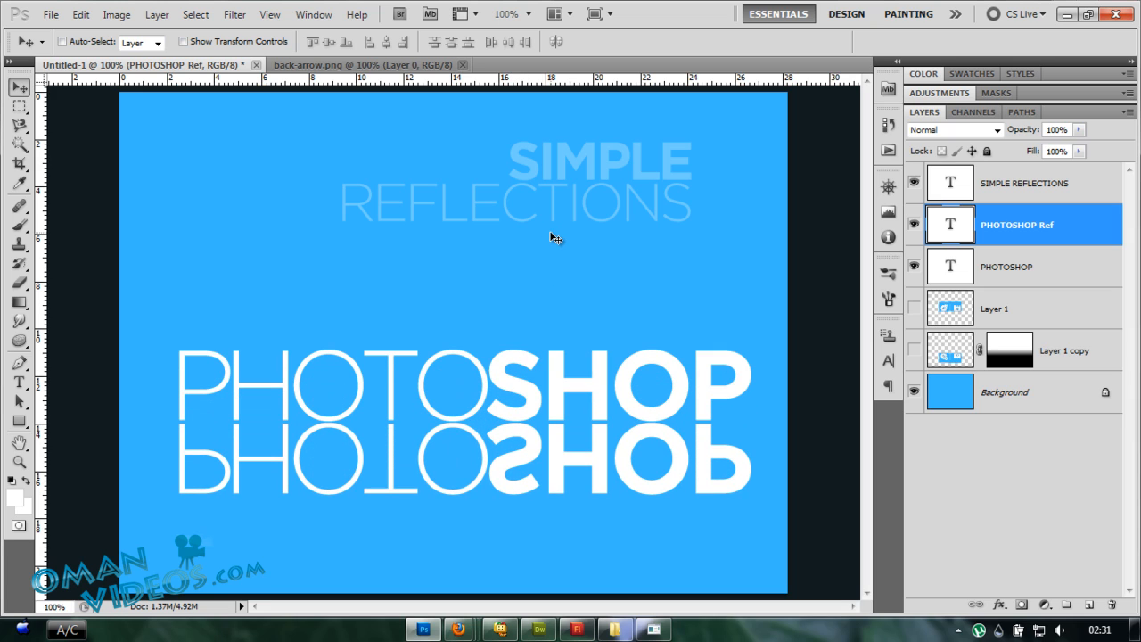
{"action": "key", "text": "Down"}
{"action": "key", "text": "Down"}
{"action": "key", "text": "Down"}
{"action": "key", "text": "Down"}
{"action": "key", "text": "Down"}
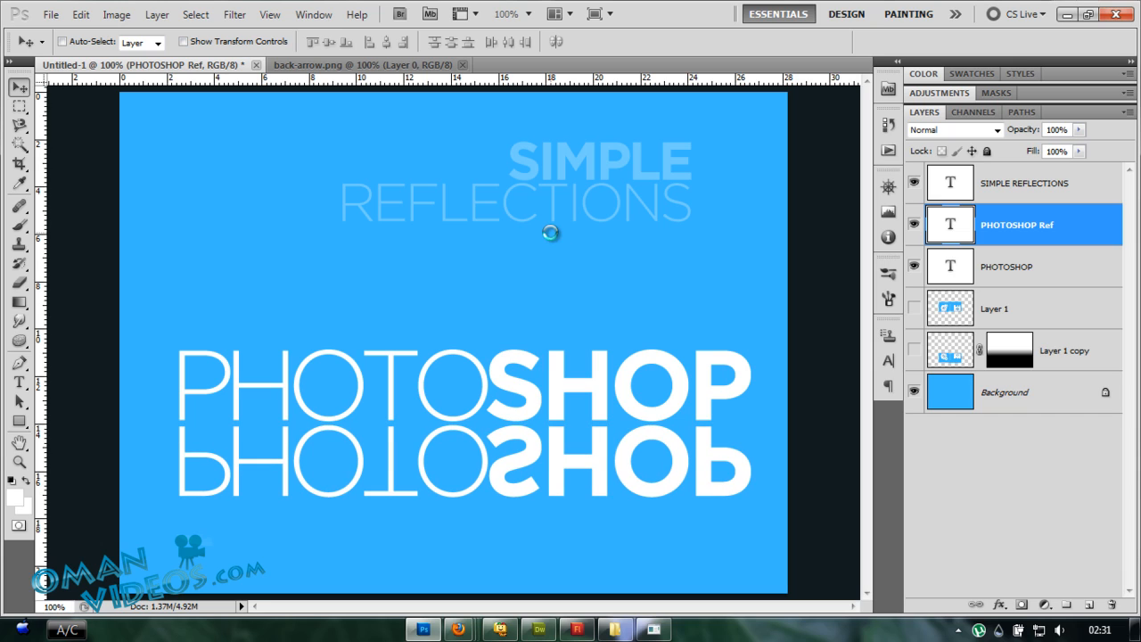
{"action": "key", "text": "Down"}
{"action": "key", "text": "shift+Down"}
{"action": "key", "text": "shift+Down"}
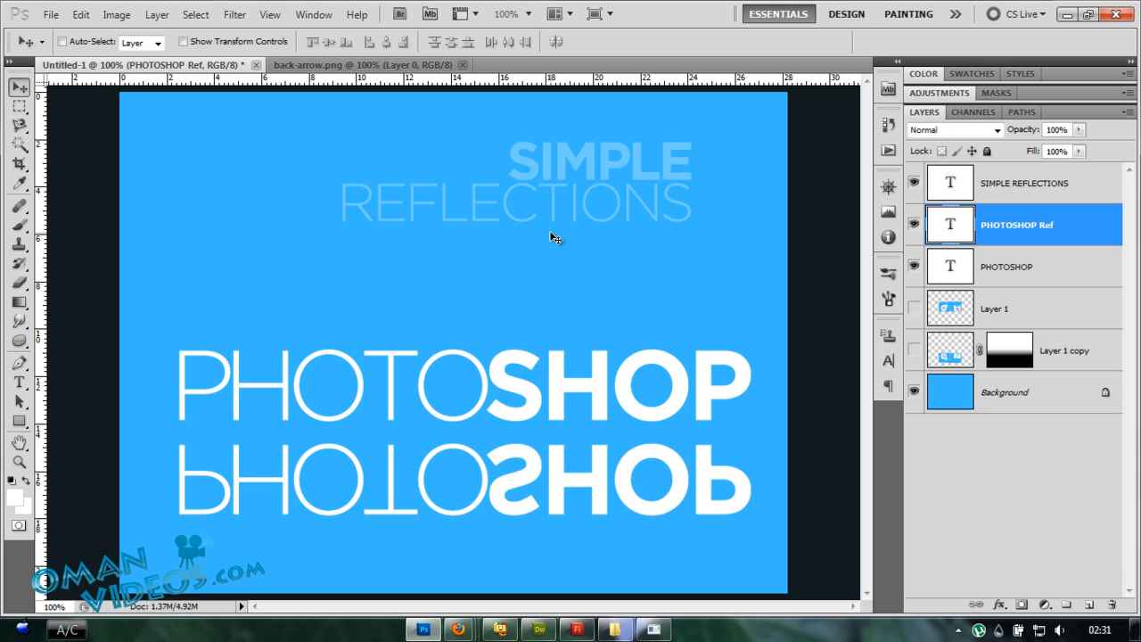
{"action": "key", "text": "shift+Up"}
{"action": "key", "text": "shift+Up"}
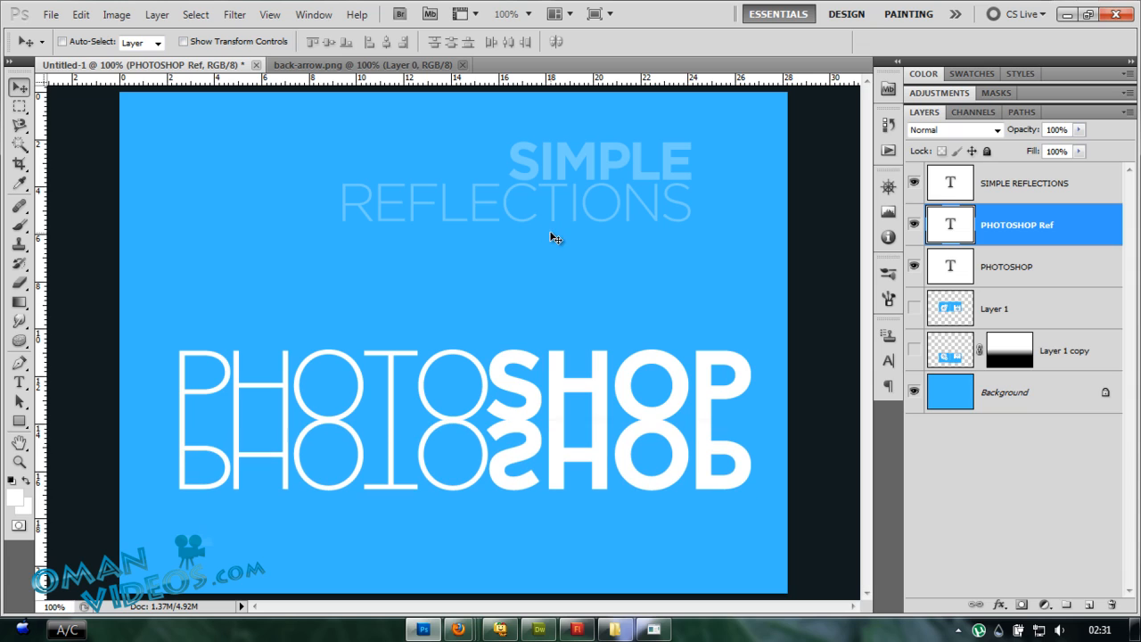
{"action": "key", "text": "Up"}
{"action": "key", "text": "Up"}
{"action": "key", "text": "Up"}
{"action": "key", "text": "Up"}
{"action": "key", "text": "Up"}
{"action": "key", "text": "Up"}
{"action": "key", "text": "Up"}
{"action": "key", "text": "Up"}
{"action": "key", "text": "shift+Down"}
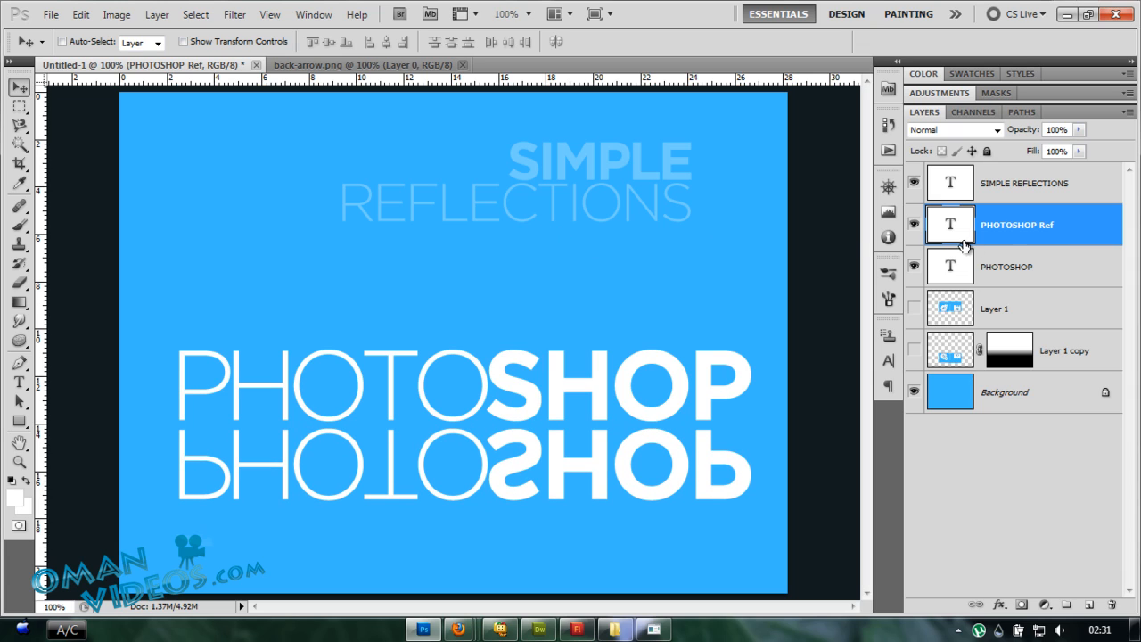
Add a layer mask to the PHOTOSHOP Ref layer and fade the flipped text downward with a reversed linear gradient.
{"action": "left_click", "coordinate": [1024, 605]}
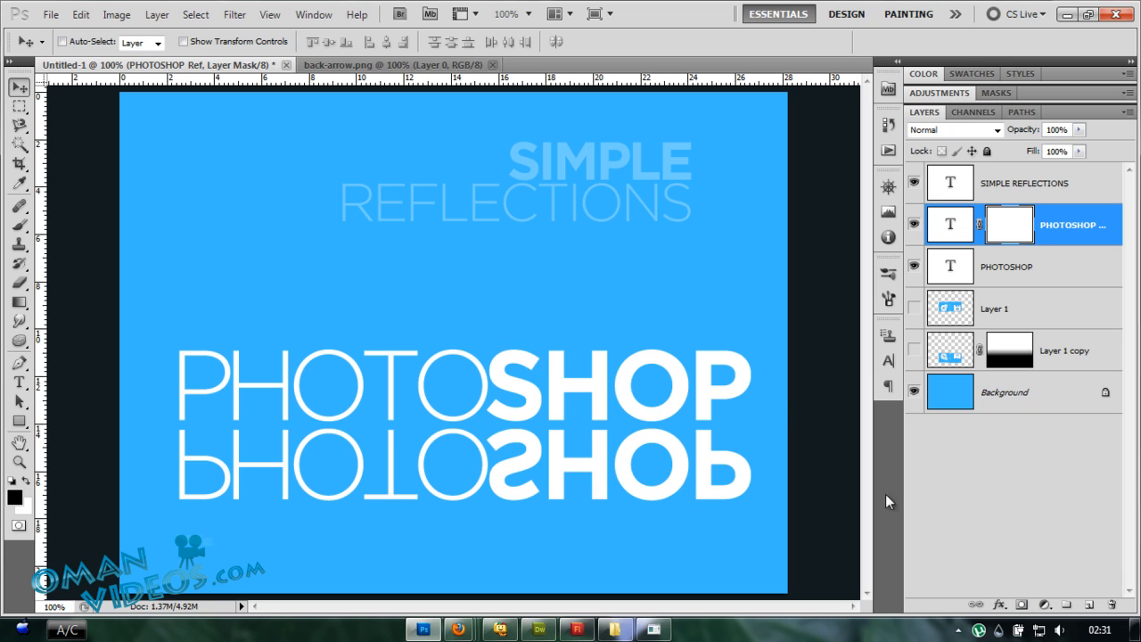
{"action": "left_click", "coordinate": [19, 302]}
{"action": "left_click", "coordinate": [73, 302]}
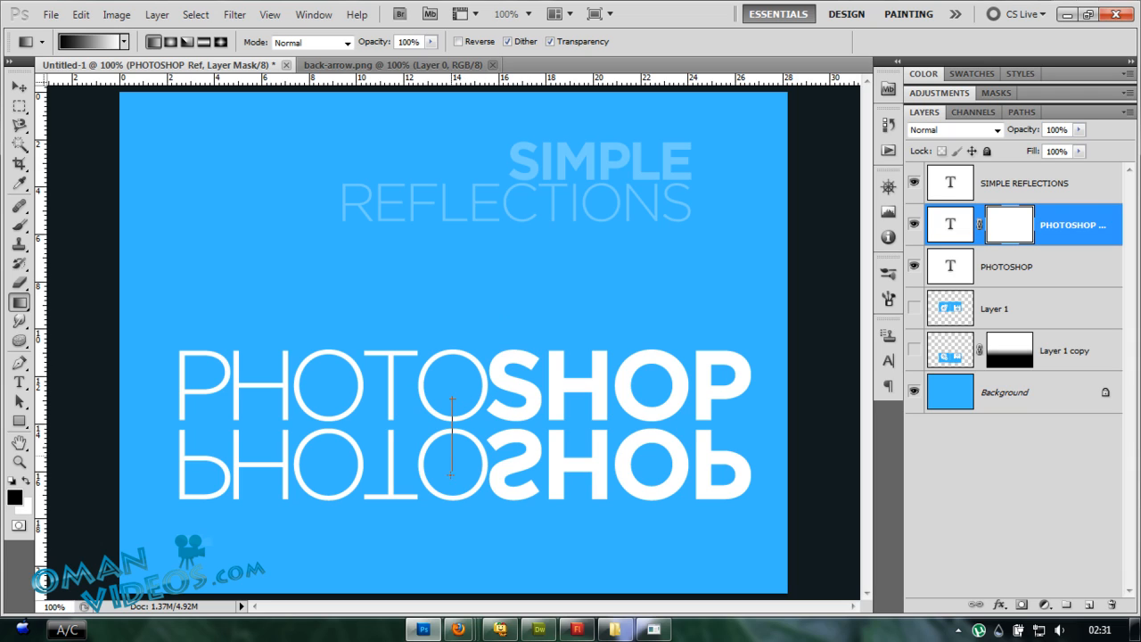
{"action": "left_click_drag", "start_coordinate": [450, 474], "coordinate": [451, 486]}
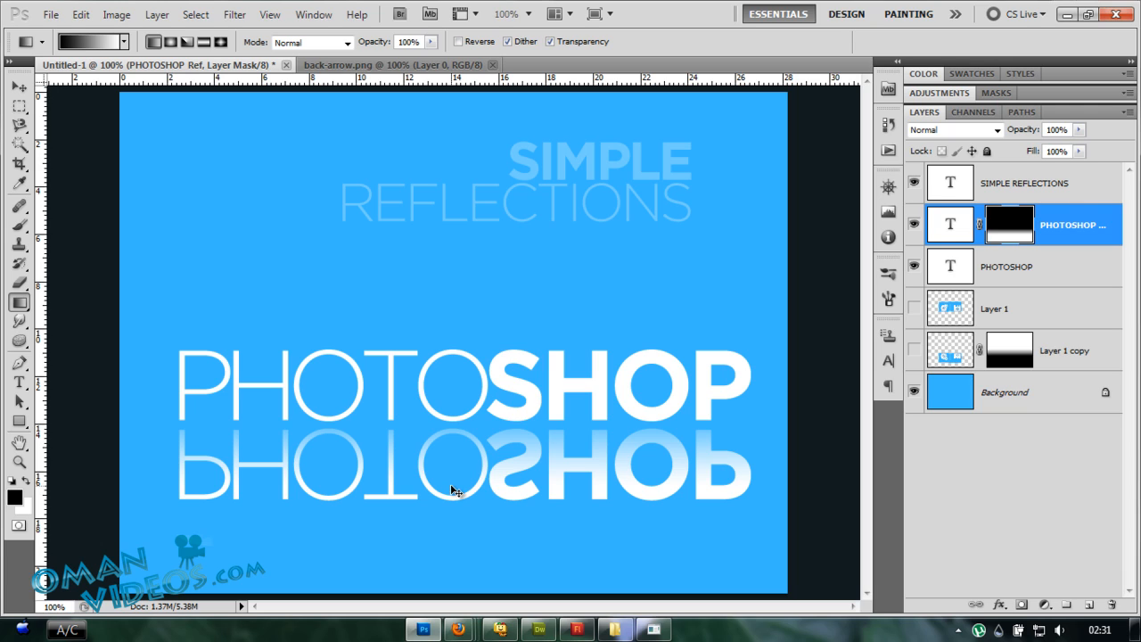
{"action": "key", "text": "ctrl+z"}
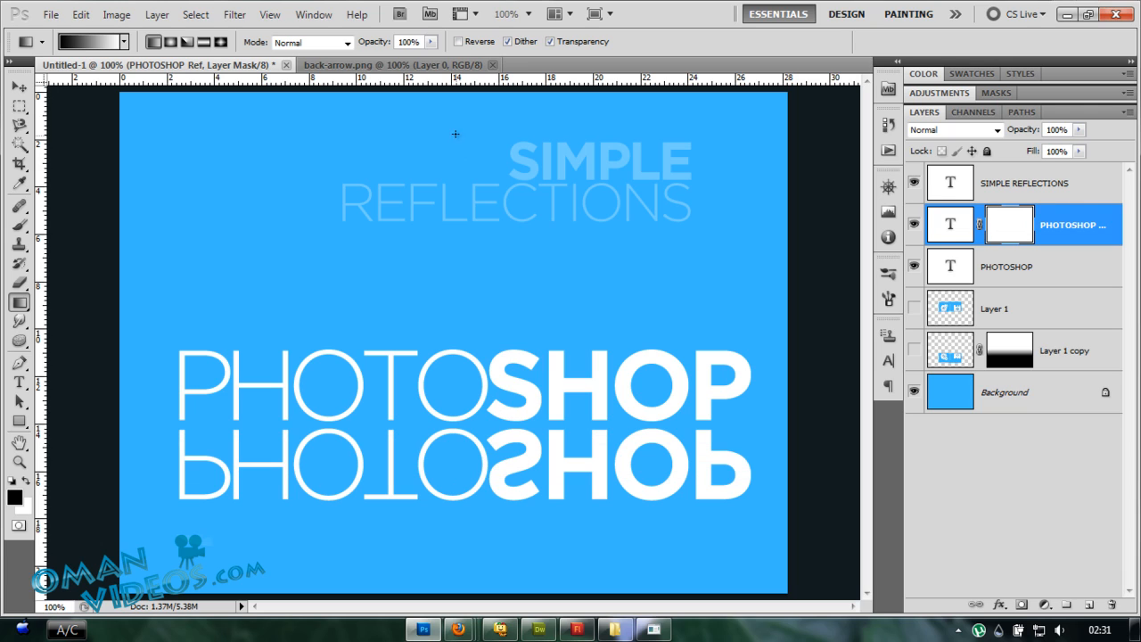
{"action": "left_click", "coordinate": [458, 41]}
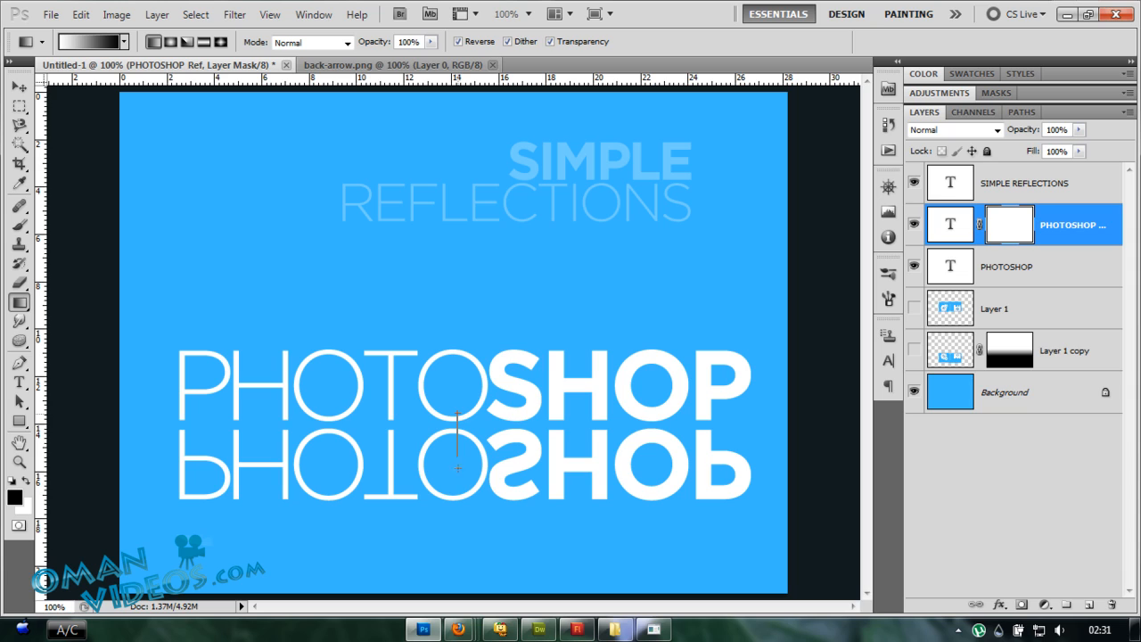
{"action": "left_click_drag", "start_coordinate": [457, 491], "coordinate": [458, 491]}
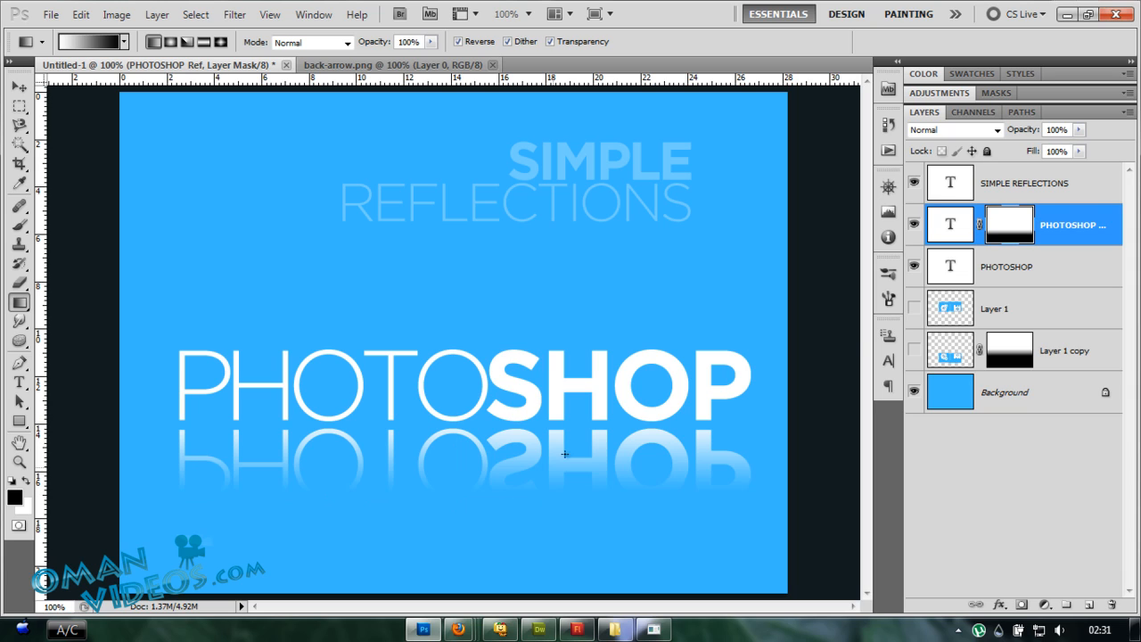
Lower the PHOTOSHOP Ref layer's opacity to 32% and nudge the reflection up until it meets the original text.
{"action": "key", "text": "v"}
{"action": "left_click", "coordinate": [950, 225]}
{"action": "left_click_drag", "start_coordinate": [1023, 129], "coordinate": [1001, 138]}
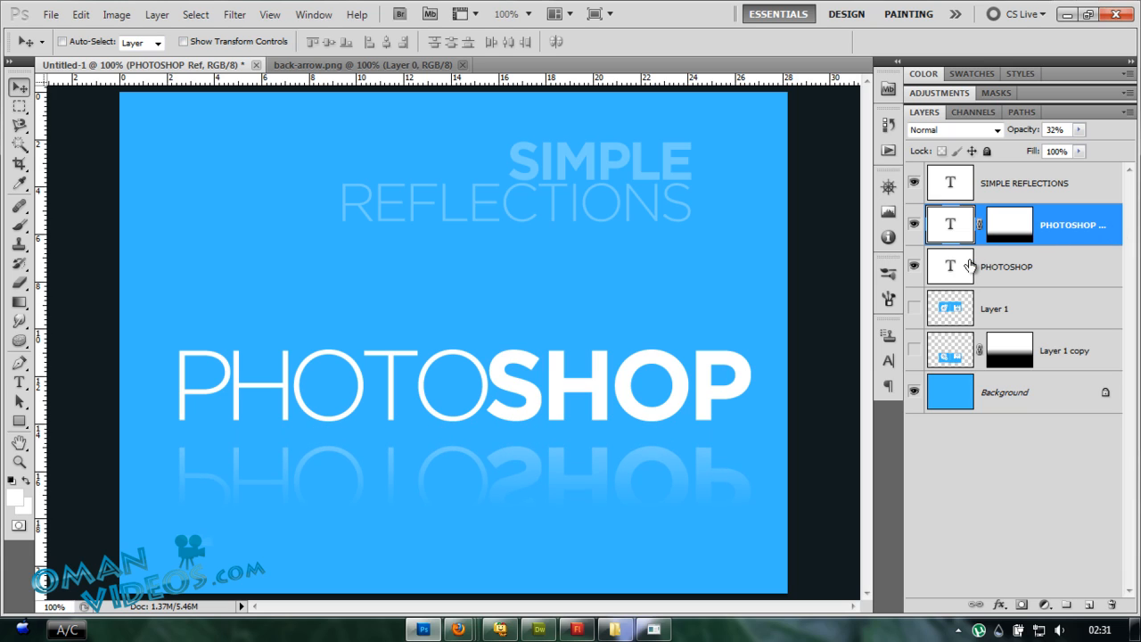
{"action": "key", "text": "shift+Up"}
{"action": "key", "text": "shift+Up"}
{"action": "key", "text": "shift+Up"}
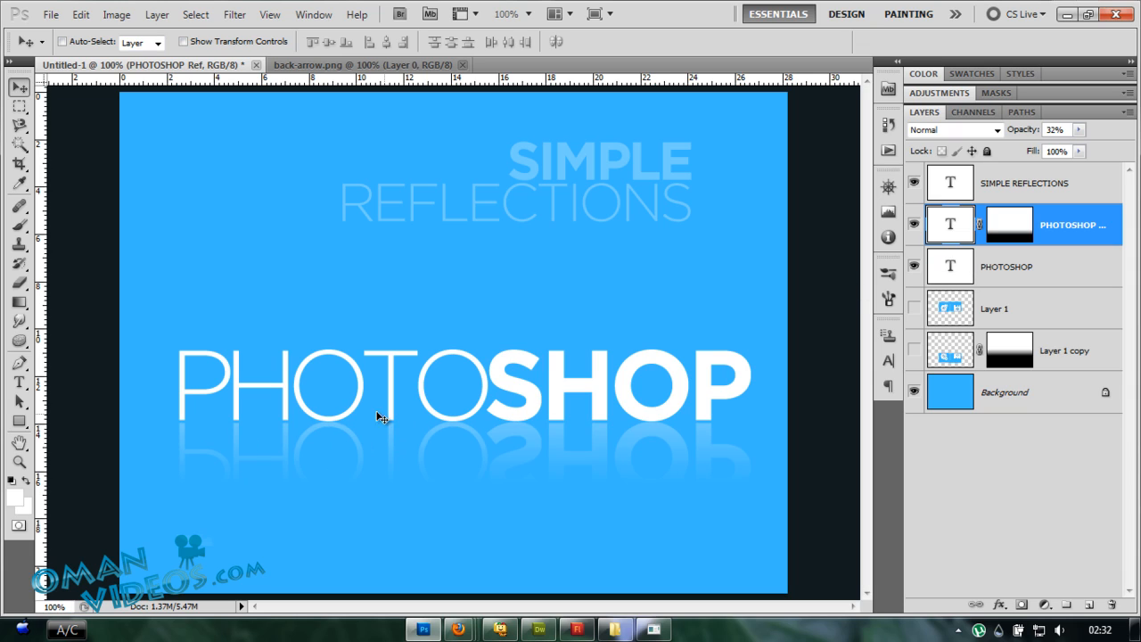
Create a new empty layer and place it directly beneath the PHOTOSHOP text layer.
{"action": "left_click", "coordinate": [1070, 280]}
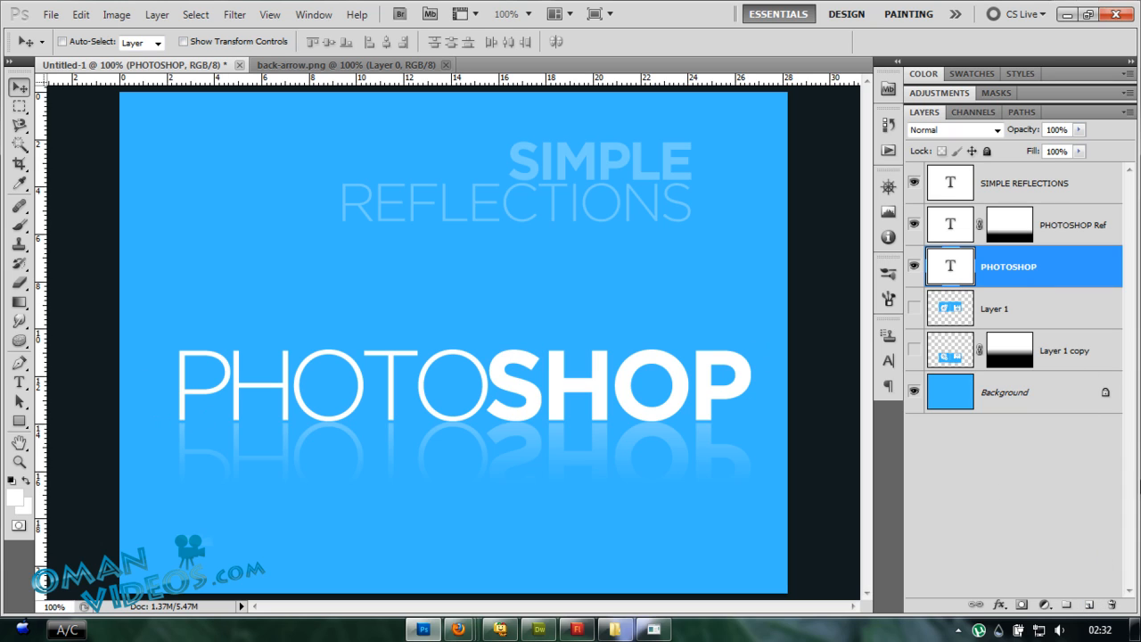
{"action": "left_click", "coordinate": [1088, 604]}
{"action": "left_click_drag", "start_coordinate": [1052, 280], "coordinate": [1034, 328]}
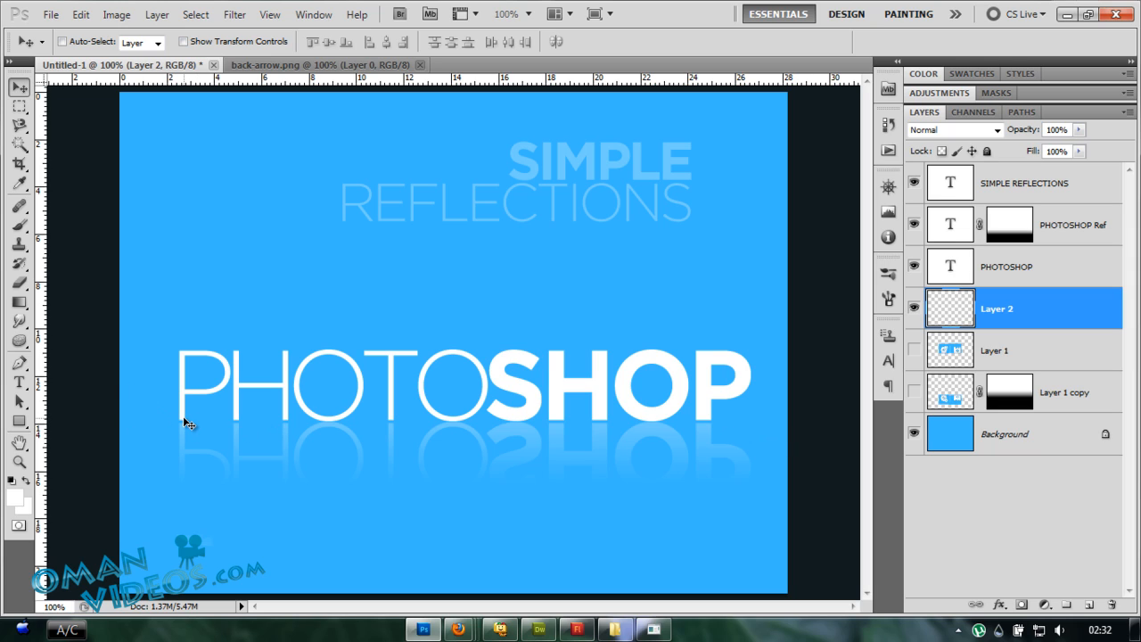
Set up a soft round brush of 16 px with 0% hardness and black as the foreground color.
{"action": "left_click", "coordinate": [19, 225]}
{"action": "right_click", "coordinate": [348, 252]}
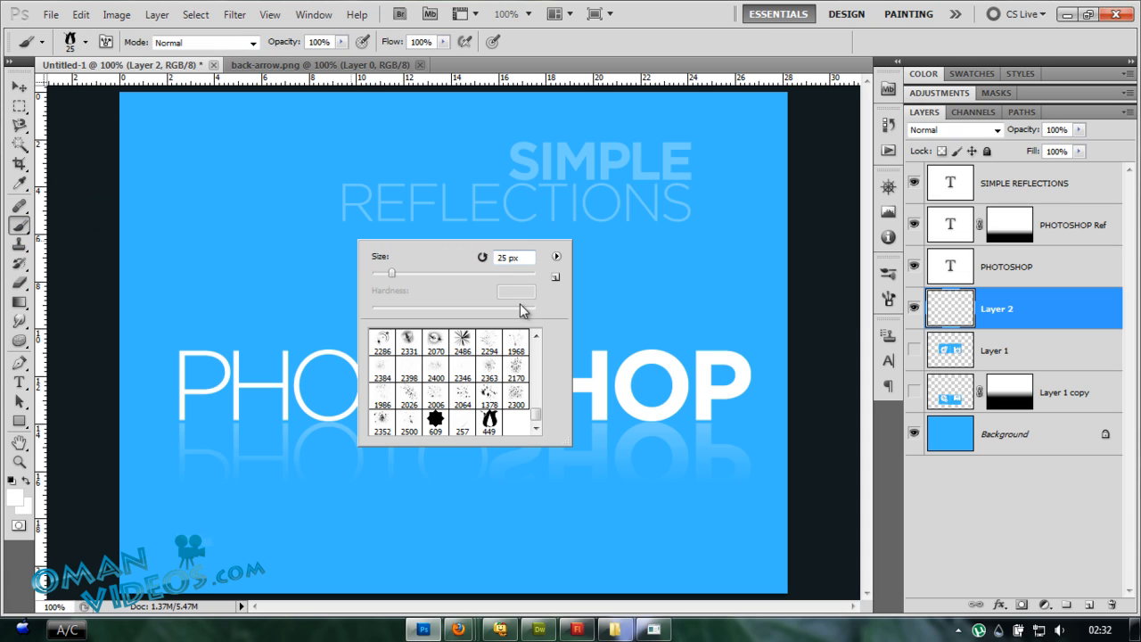
{"action": "left_click_drag", "start_coordinate": [539, 414], "coordinate": [539, 352]}
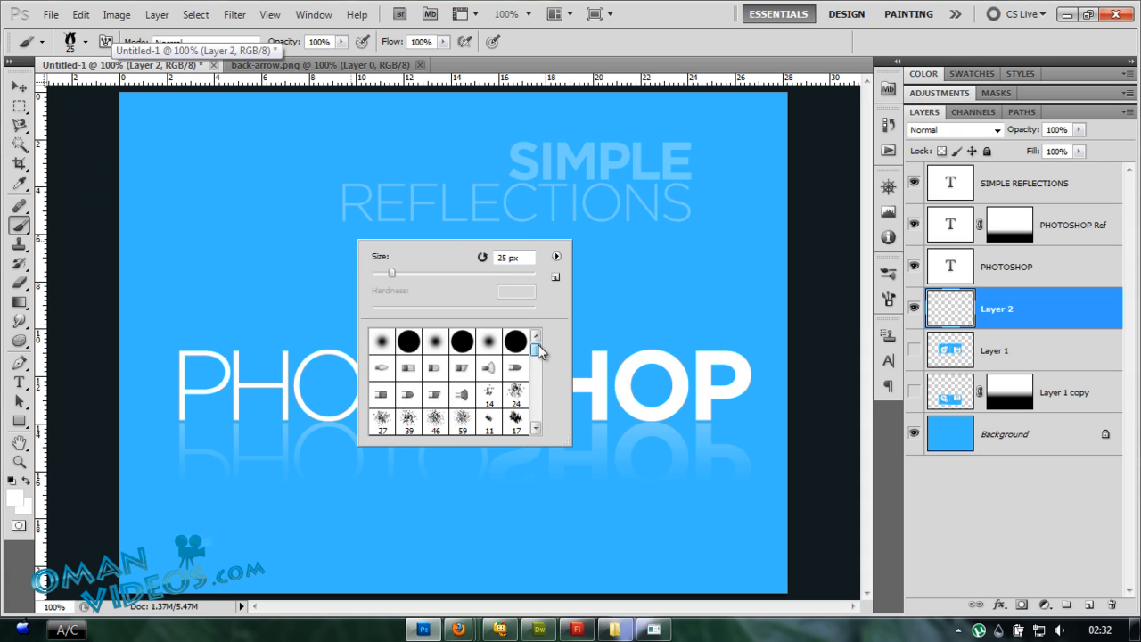
{"action": "left_click", "coordinate": [462, 340]}
{"action": "left_click_drag", "start_coordinate": [468, 308], "coordinate": [347, 308]}
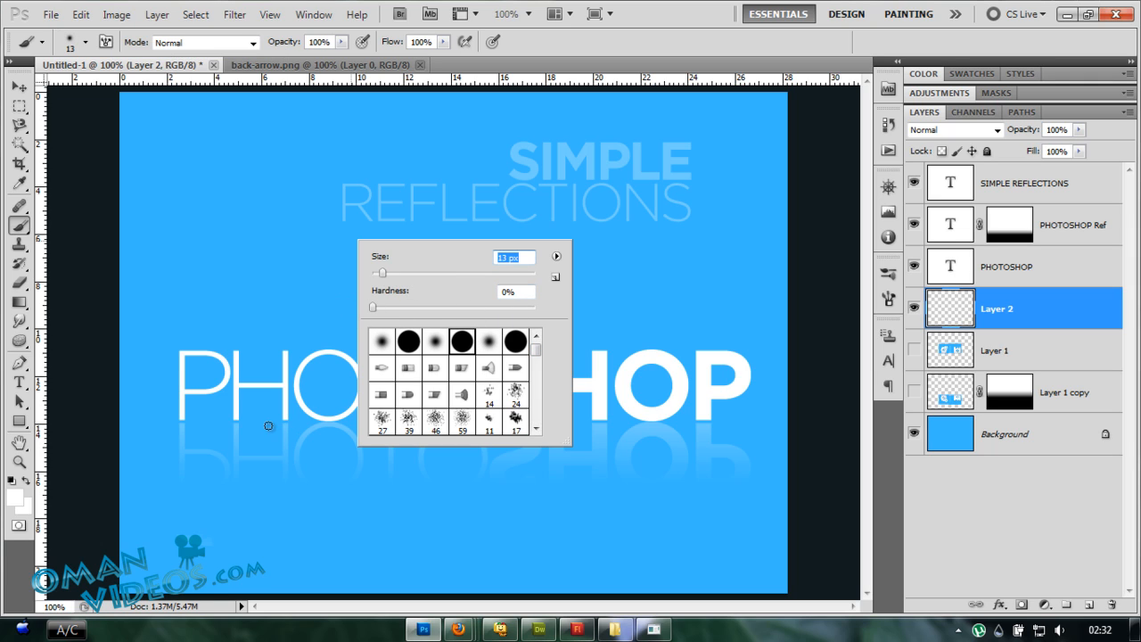
{"action": "left_click_drag", "start_coordinate": [397, 275], "coordinate": [385, 275]}
{"action": "left_click", "coordinate": [579, 37]}
{"action": "left_click", "coordinate": [13, 482]}
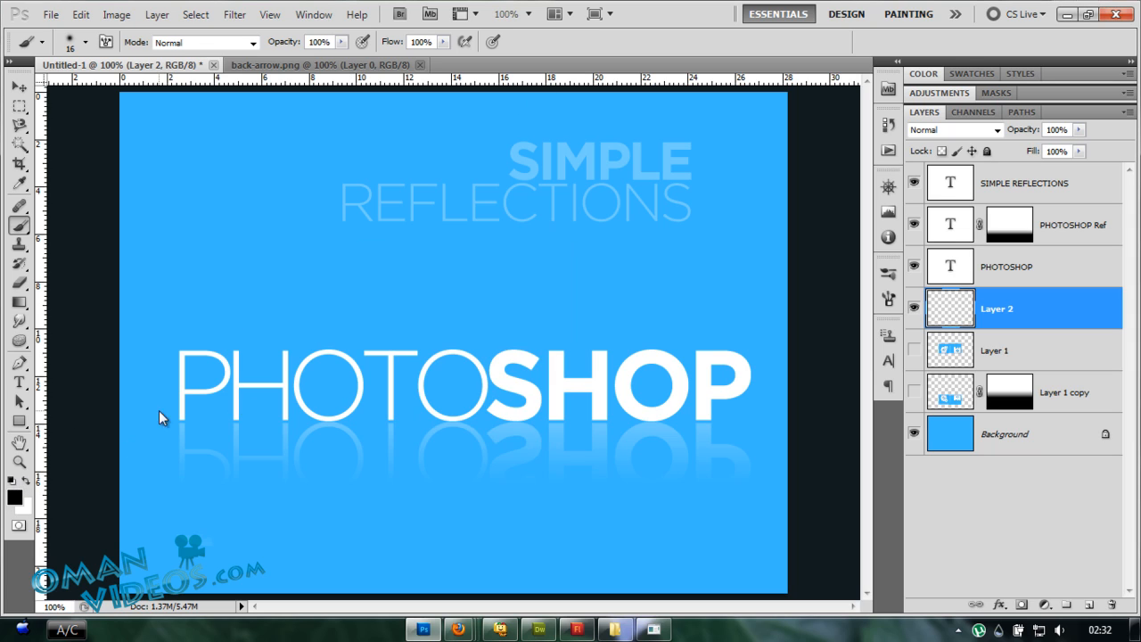
Paint small black dots on Layer 2 at the base of each letter of PHOTOSHOP where it meets its reflection.
{"action": "left_click", "coordinate": [183, 418]}
{"action": "left_click", "coordinate": [241, 420]}
{"action": "left_click", "coordinate": [286, 417]}
{"action": "left_click", "coordinate": [330, 420]}
{"action": "left_click", "coordinate": [393, 419]}
{"action": "left_click", "coordinate": [449, 420]}
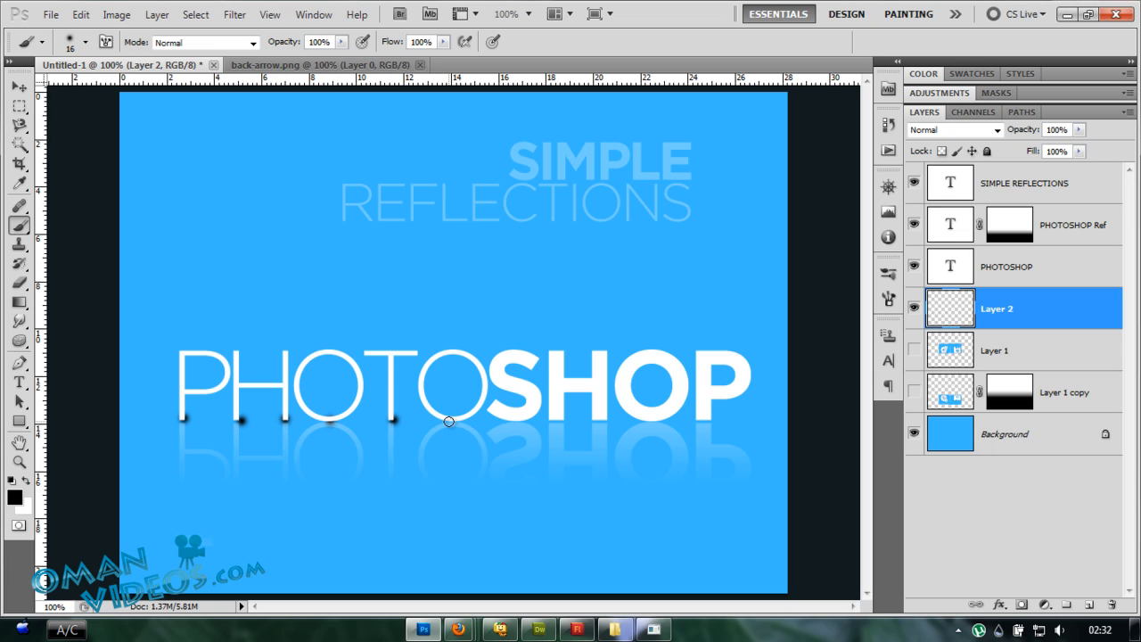
{"action": "left_click", "coordinate": [513, 420]}
{"action": "key", "text": "v"}
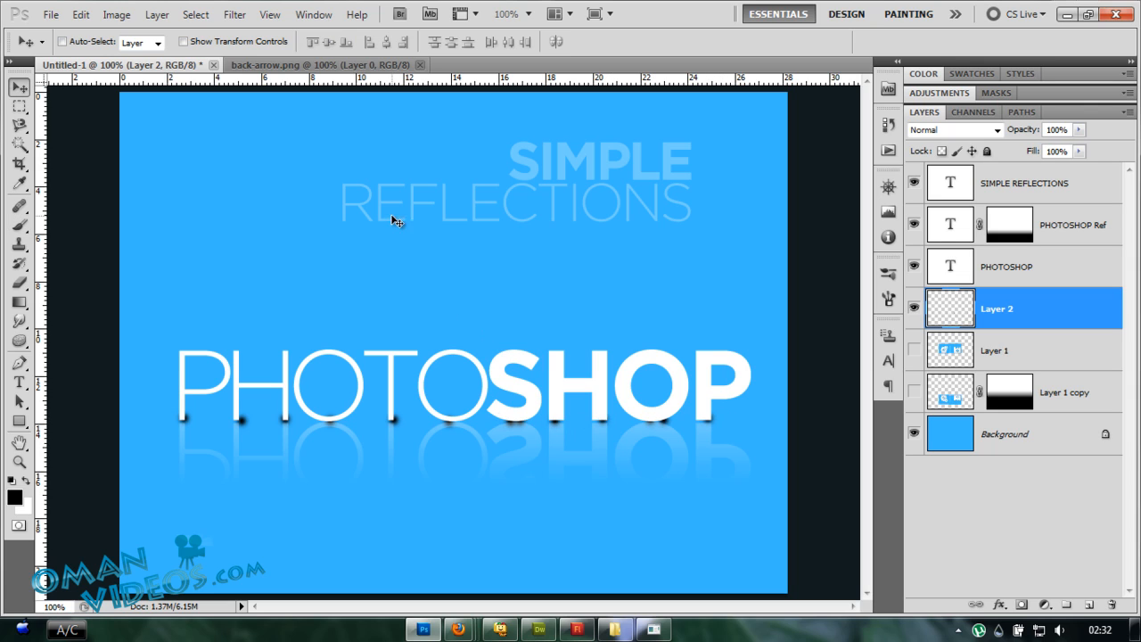
Apply a Motion Blur to the dots on Layer 2 with an angle of -1° and a distance of 139 pixels.
{"action": "left_click", "coordinate": [235, 14]}
{"action": "mouse_move", "coordinate": [303, 168]}
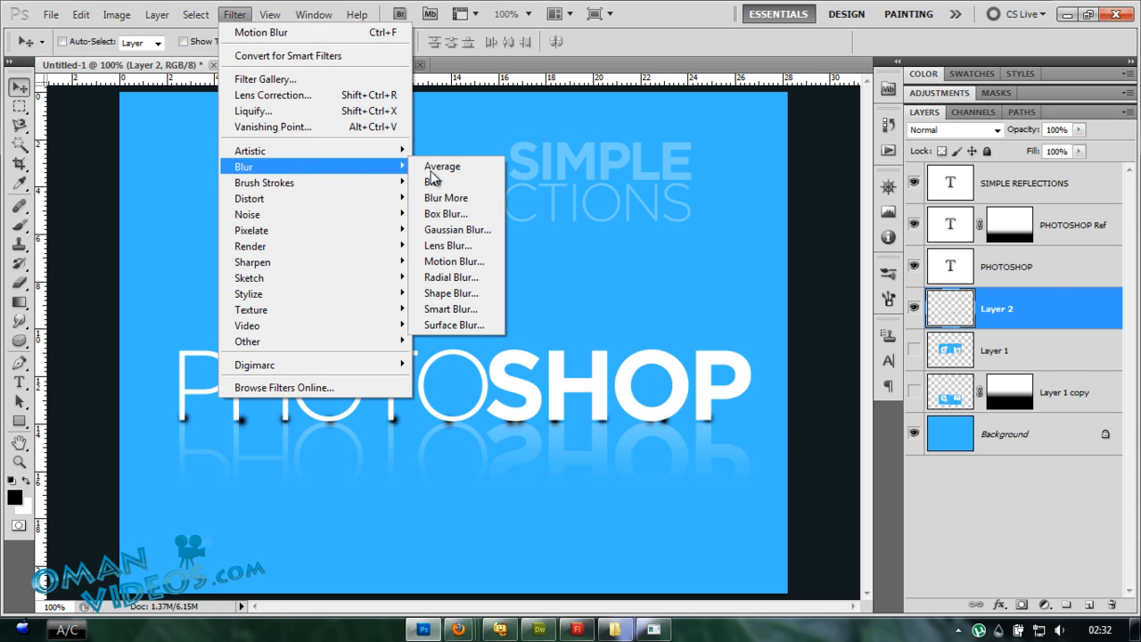
{"action": "left_click", "coordinate": [450, 262]}
{"action": "left_click_drag", "start_coordinate": [940, 420], "coordinate": [852, 415]}
{"action": "left_click", "coordinate": [945, 365]}
{"action": "left_click_drag", "start_coordinate": [946, 365], "coordinate": [971, 366]}
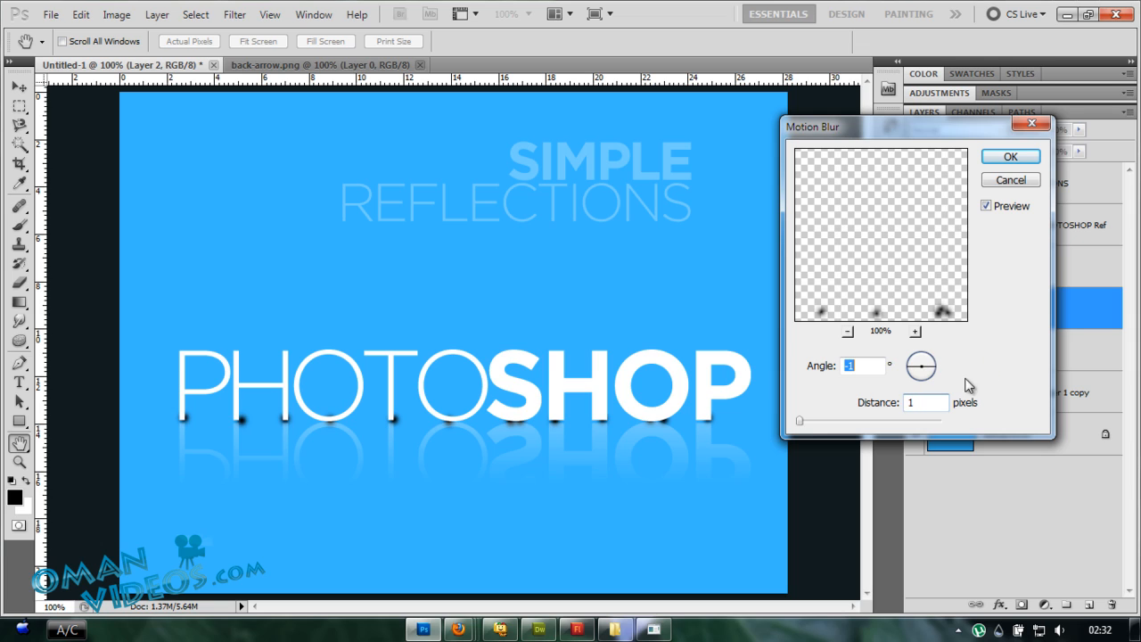
{"action": "left_click_drag", "start_coordinate": [810, 420], "coordinate": [886, 422]}
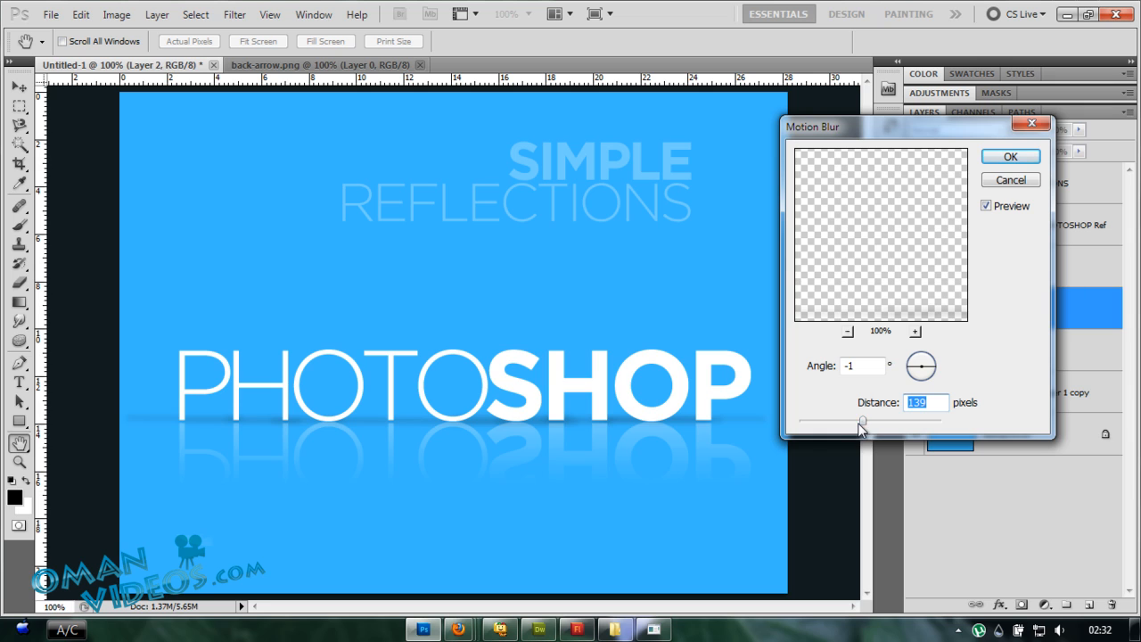
{"action": "left_click", "coordinate": [1010, 159]}
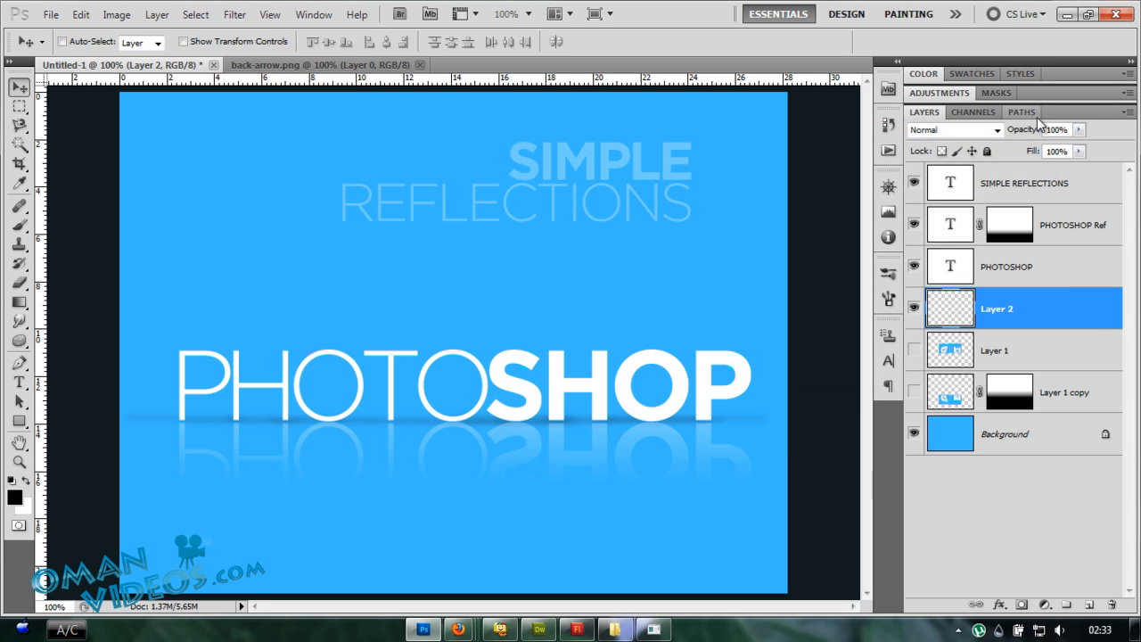
Set Layer 2's blend mode to Overlay, keep its opacity at 100%, and inspect the shadow line up close.
{"action": "left_click", "coordinate": [927, 131]}
{"action": "left_click", "coordinate": [944, 335]}
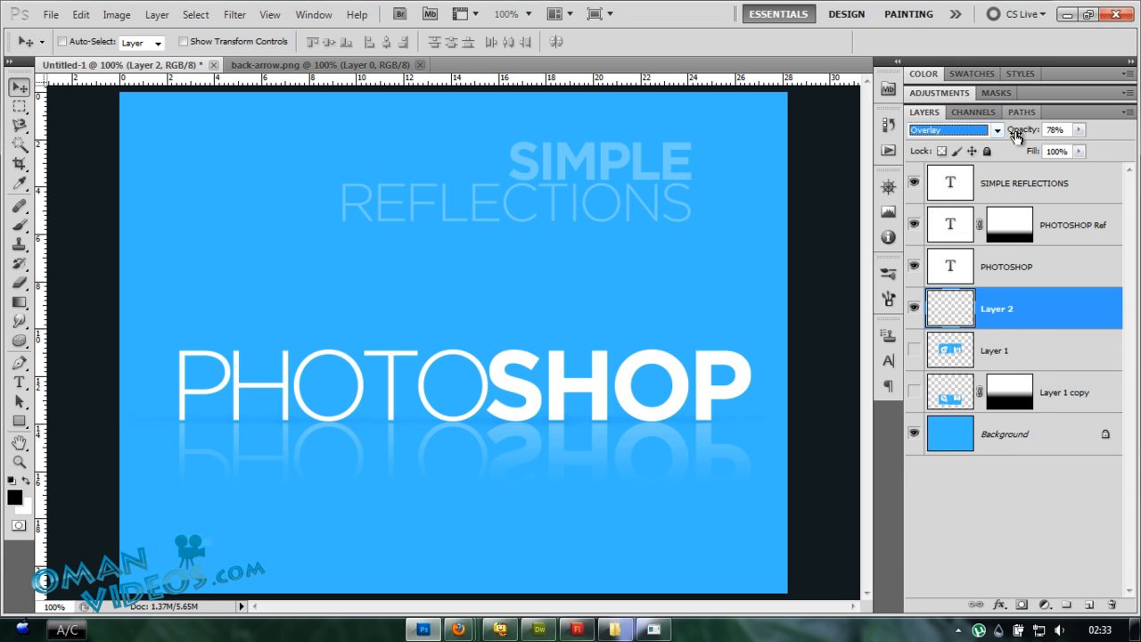
{"action": "left_click_drag", "start_coordinate": [1016, 136], "coordinate": [1040, 139]}
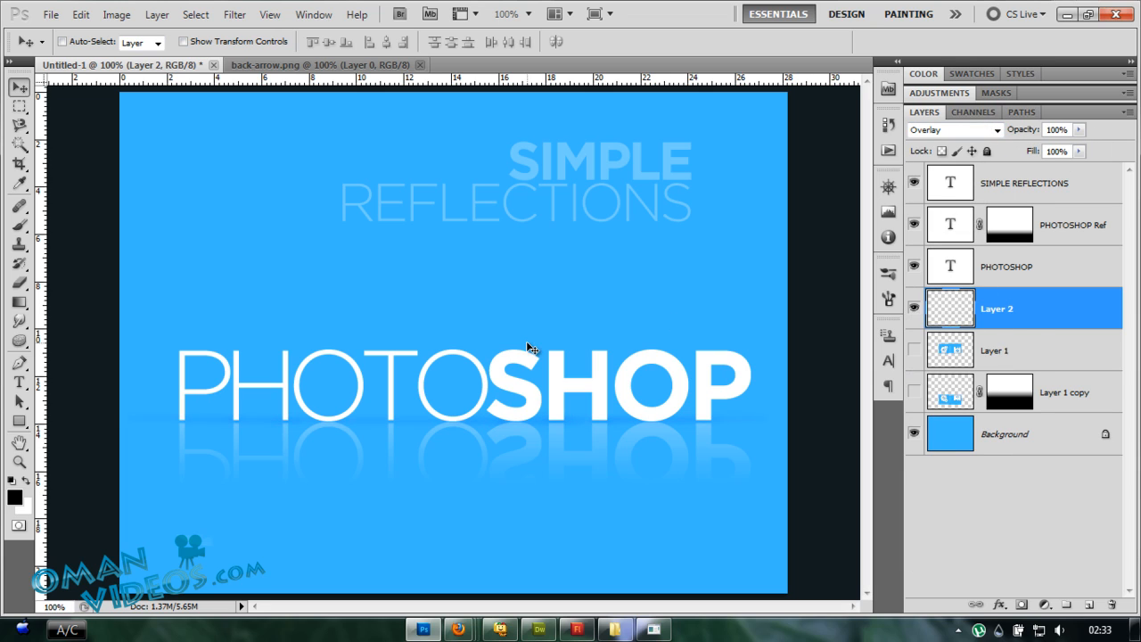
{"action": "key", "text": "z"}
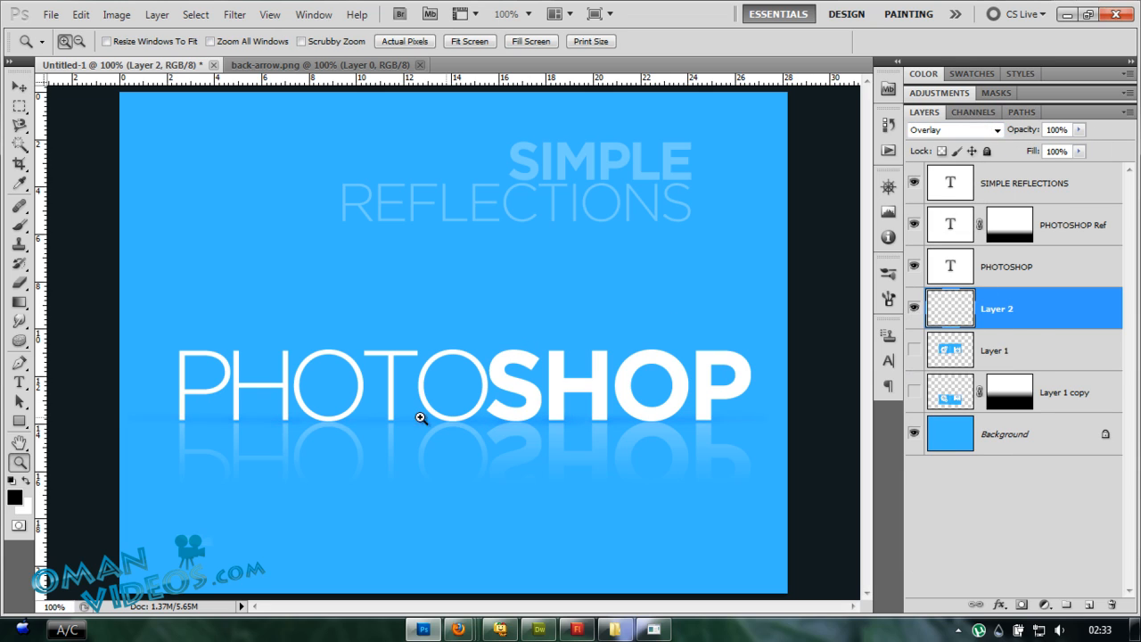
{"action": "left_click", "coordinate": [316, 419]}
{"action": "key", "text": "v"}
{"action": "left_click_drag", "start_coordinate": [319, 425], "coordinate": [353, 399]}
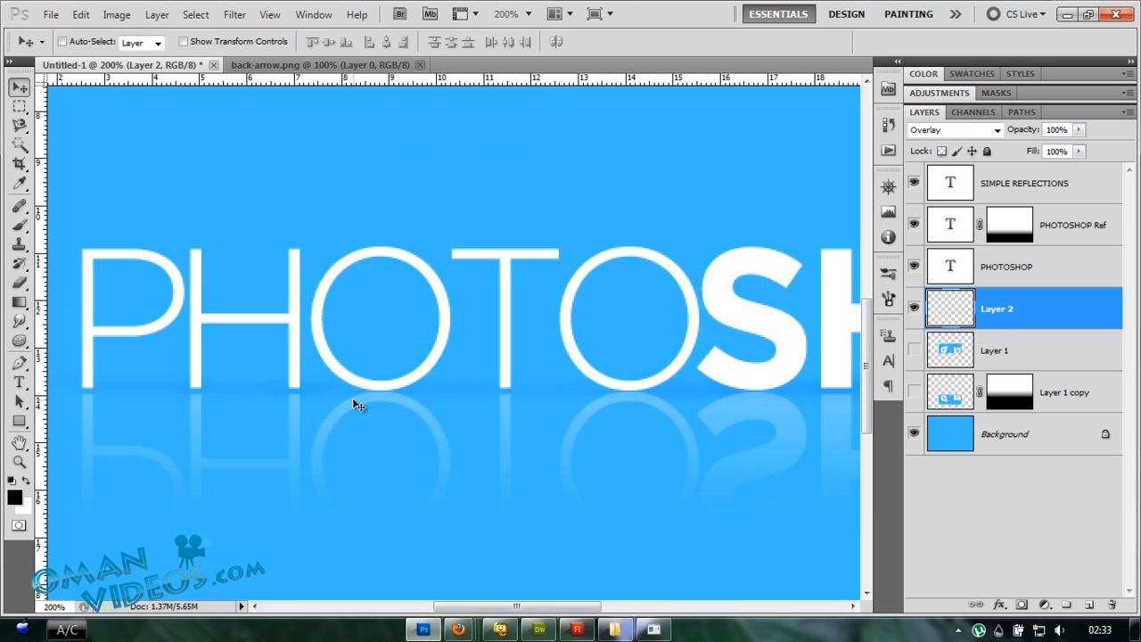
{"action": "key", "text": "ctrl+minus"}
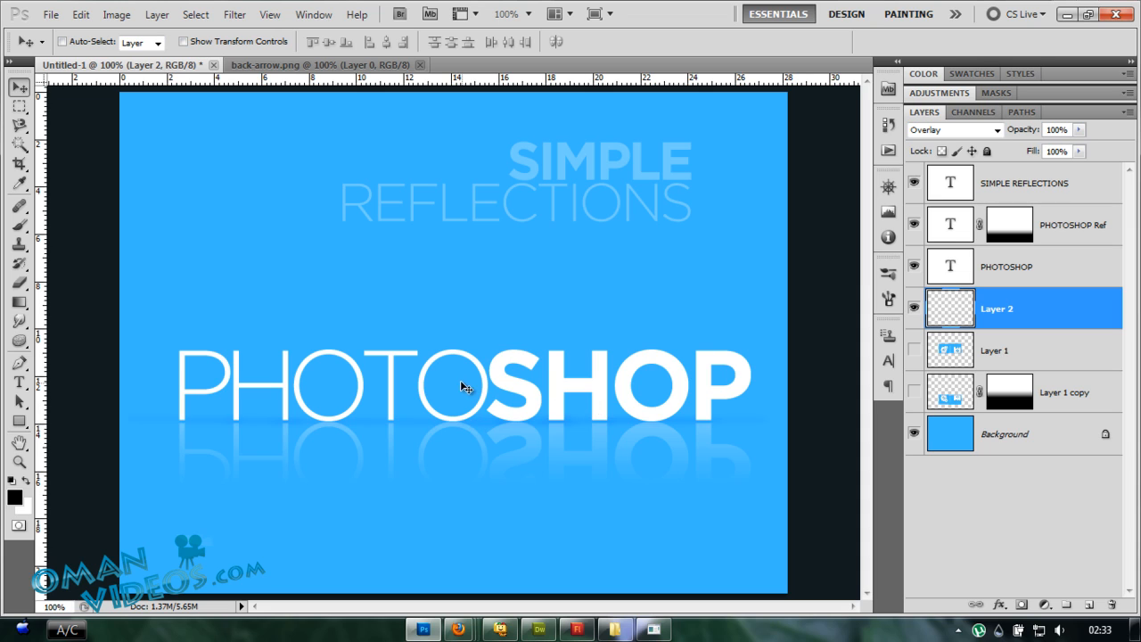
{"action": "left_click", "coordinate": [951, 308], "text": "ctrl"}
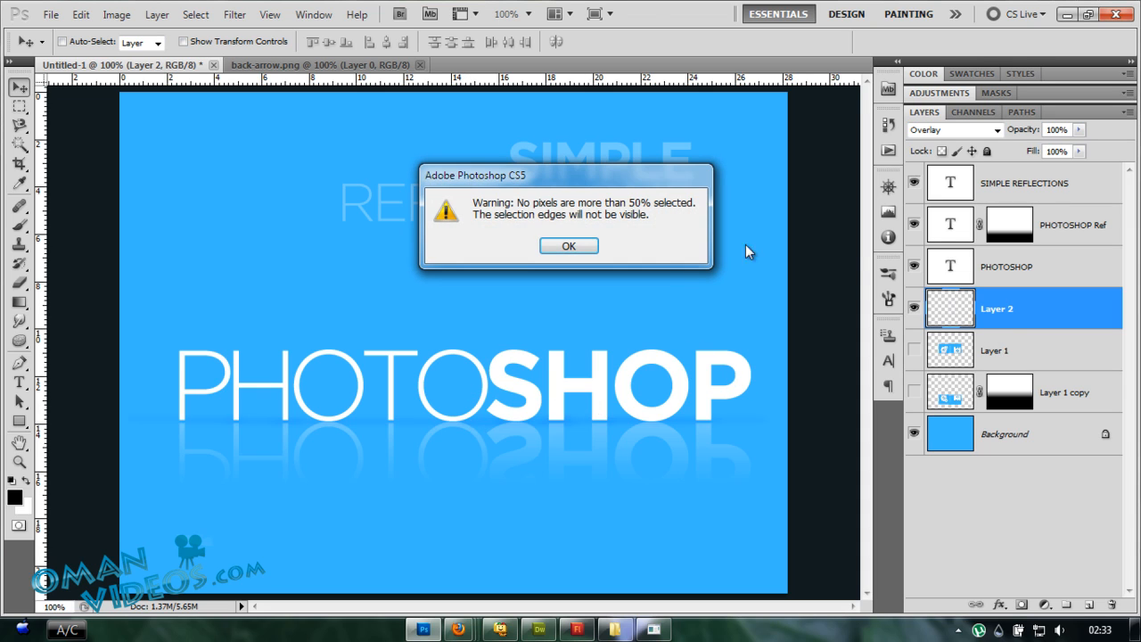
{"action": "key", "text": "Return"}
{"action": "left_click", "coordinate": [1016, 271]}
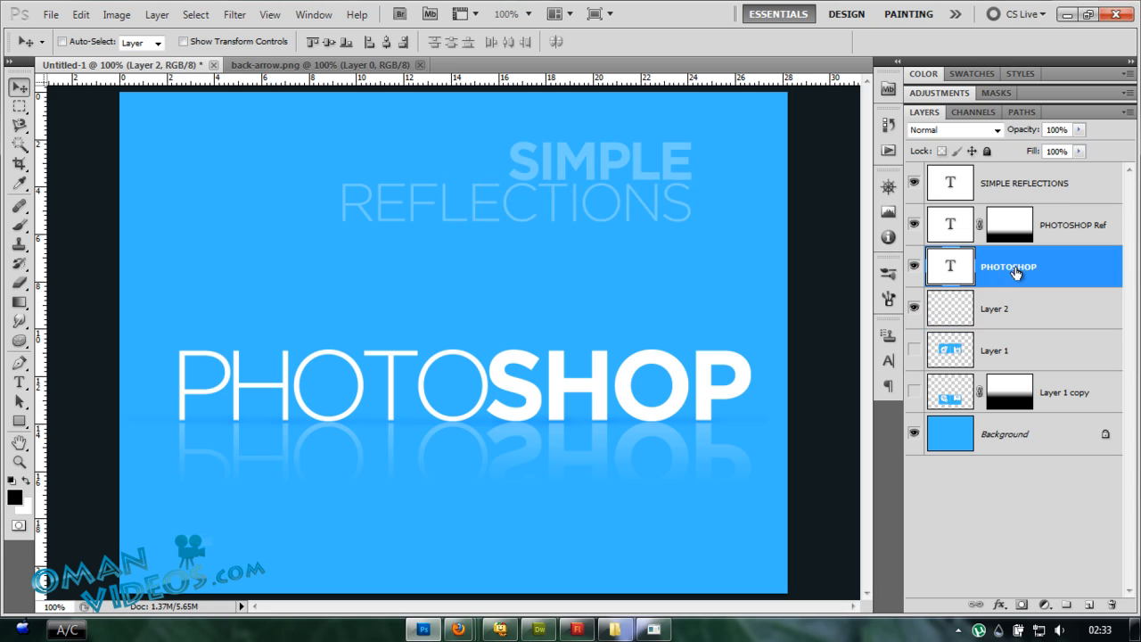
{"action": "left_click", "coordinate": [948, 267], "text": "ctrl"}
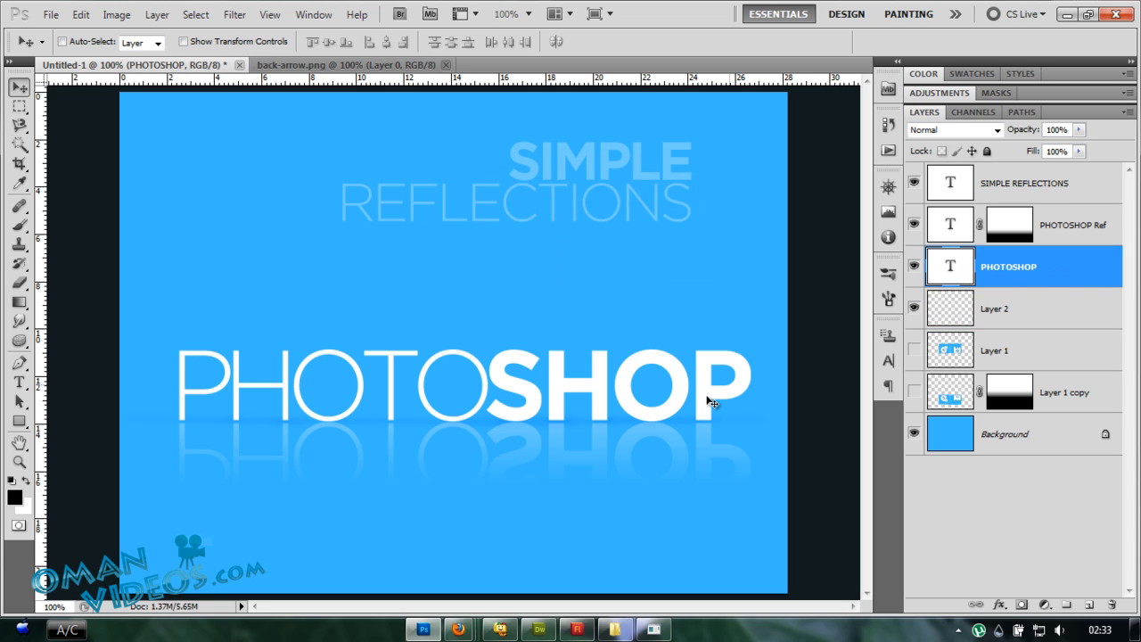
Group Layer 2 with the PHOTOSHOP and PHOTOSHOP Ref layers and hide the group.
{"action": "left_click", "coordinate": [981, 307]}
{"action": "left_click", "coordinate": [1061, 226], "text": "shift"}
{"action": "key", "text": "ctrl+g"}
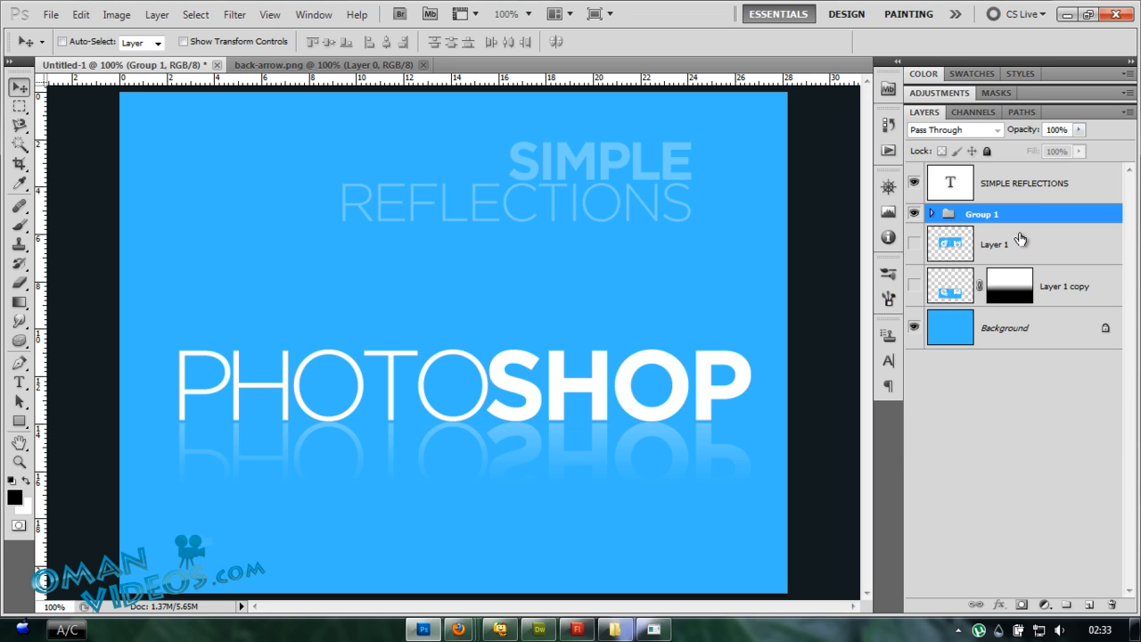
{"action": "left_click", "coordinate": [913, 215]}
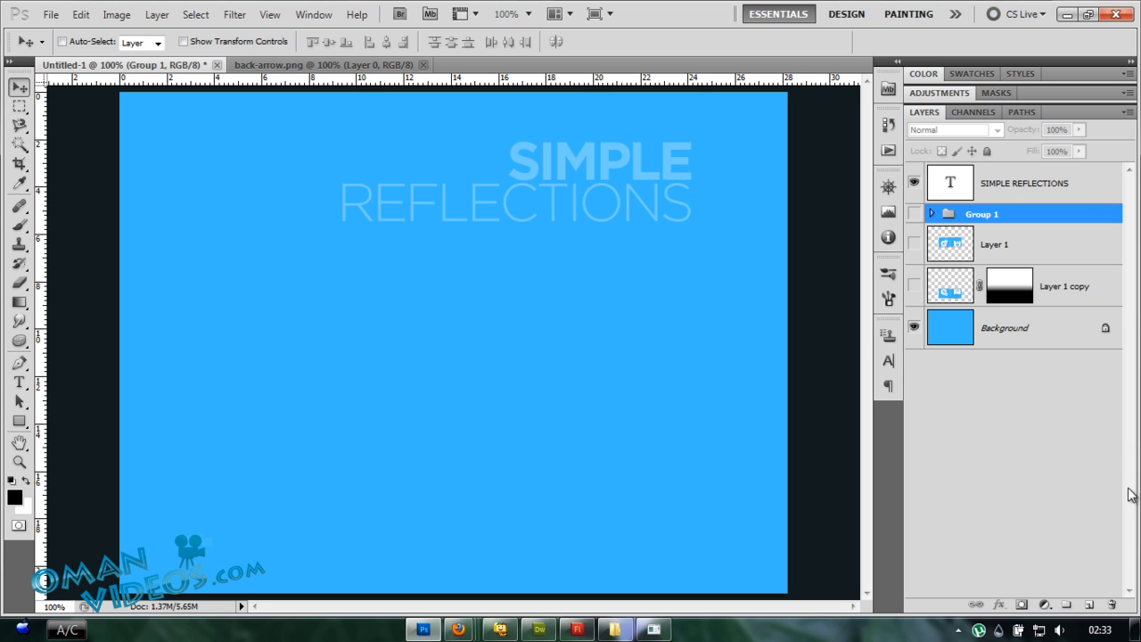
Create a new layer above Group 1 and choose the prohibition-sign shape for the Custom Shape tool.
{"action": "left_click", "coordinate": [1088, 604]}
{"action": "left_click", "coordinate": [19, 421]}
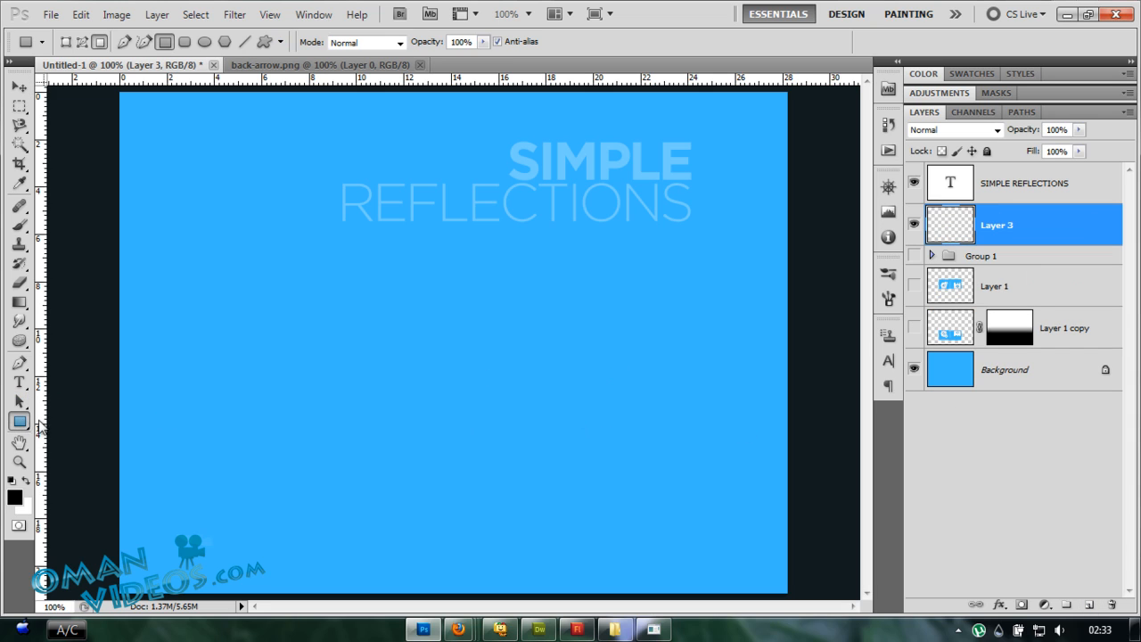
{"action": "left_click", "coordinate": [99, 498]}
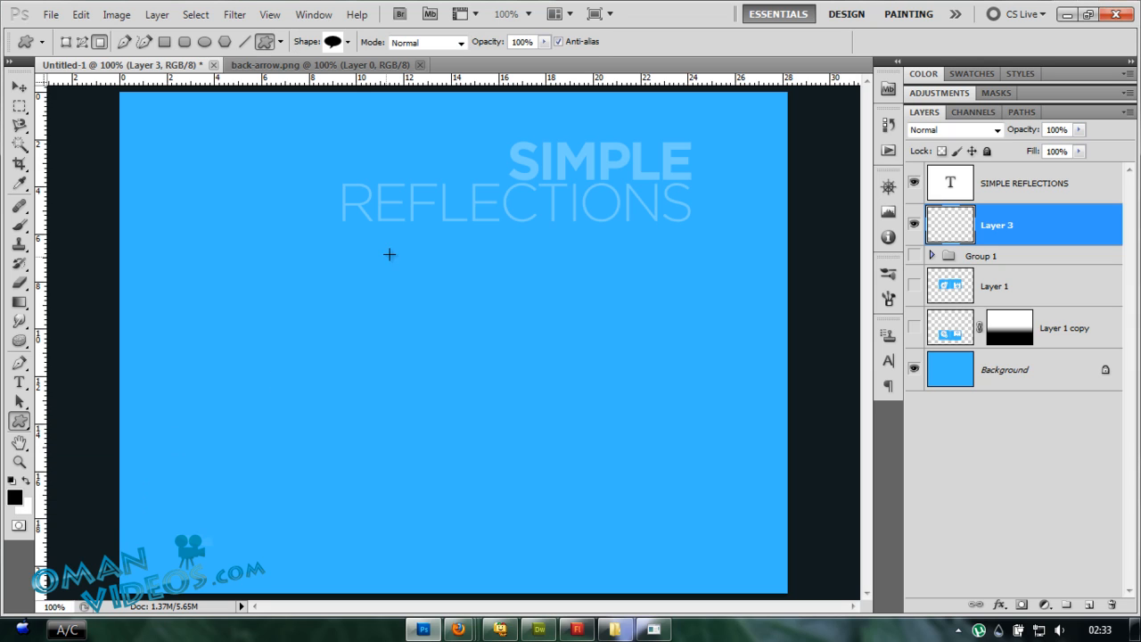
{"action": "left_click", "coordinate": [348, 42]}
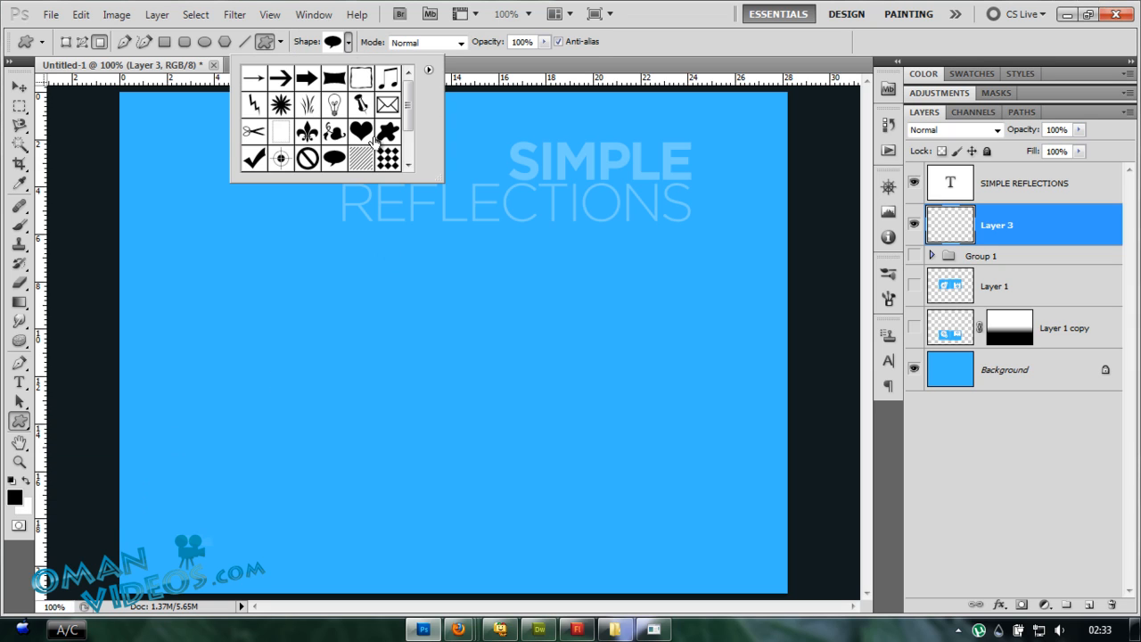
{"action": "mouse_move", "coordinate": [405, 120]}
{"action": "left_mouse_down"}
{"action": "mouse_move", "coordinate": [410, 133]}
{"action": "mouse_move", "coordinate": [407, 117]}
{"action": "left_mouse_up"}
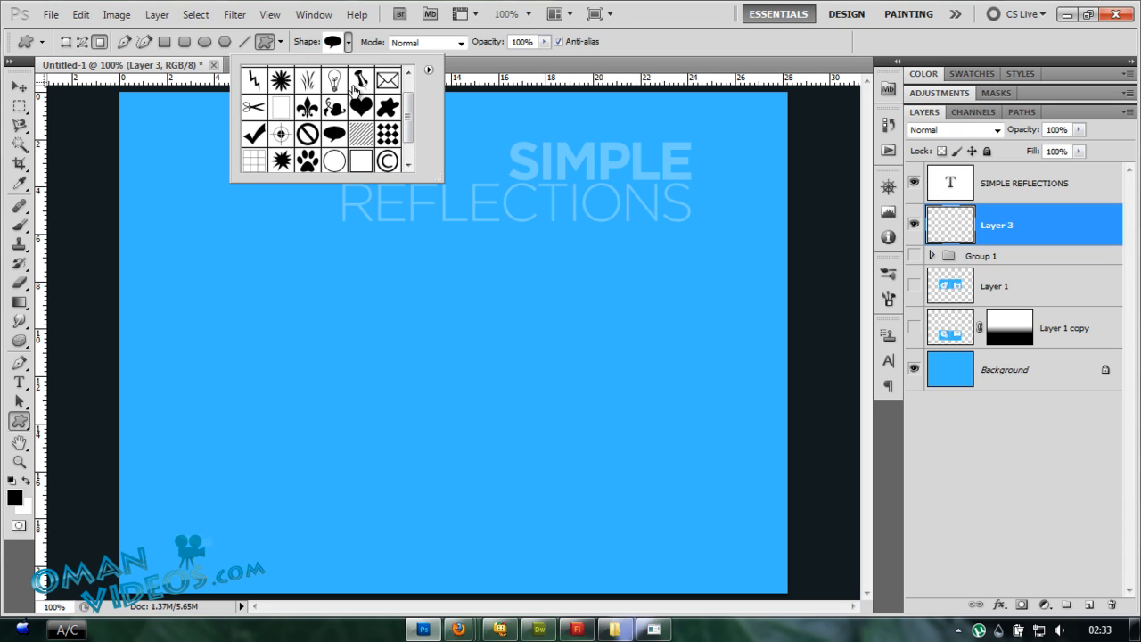
{"action": "left_click", "coordinate": [307, 134]}
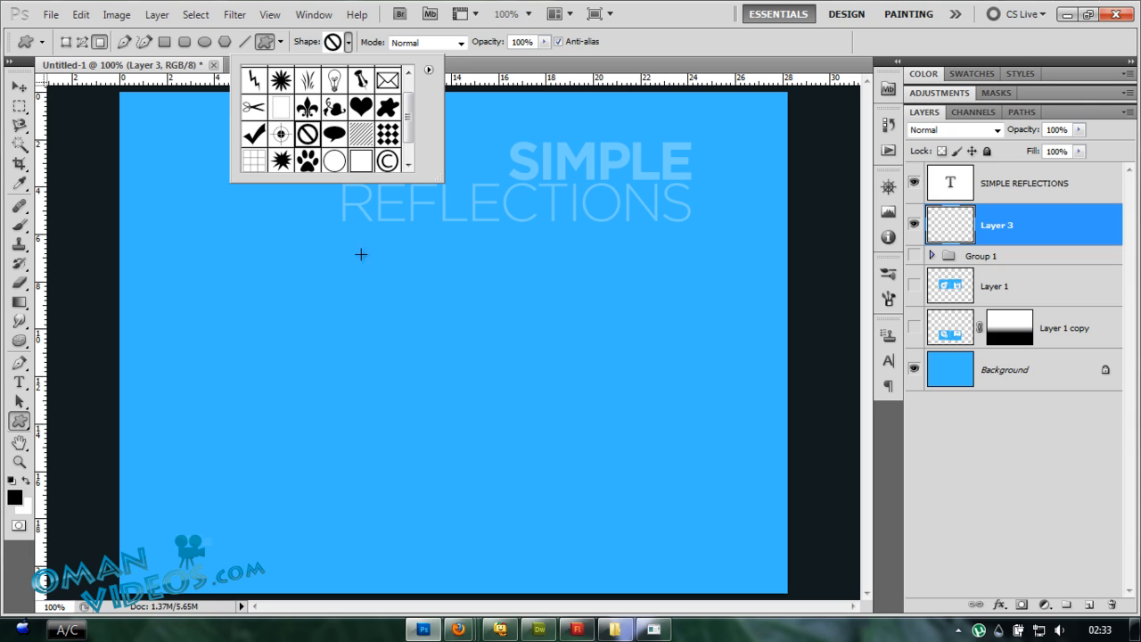
{"action": "left_click", "coordinate": [648, 43]}
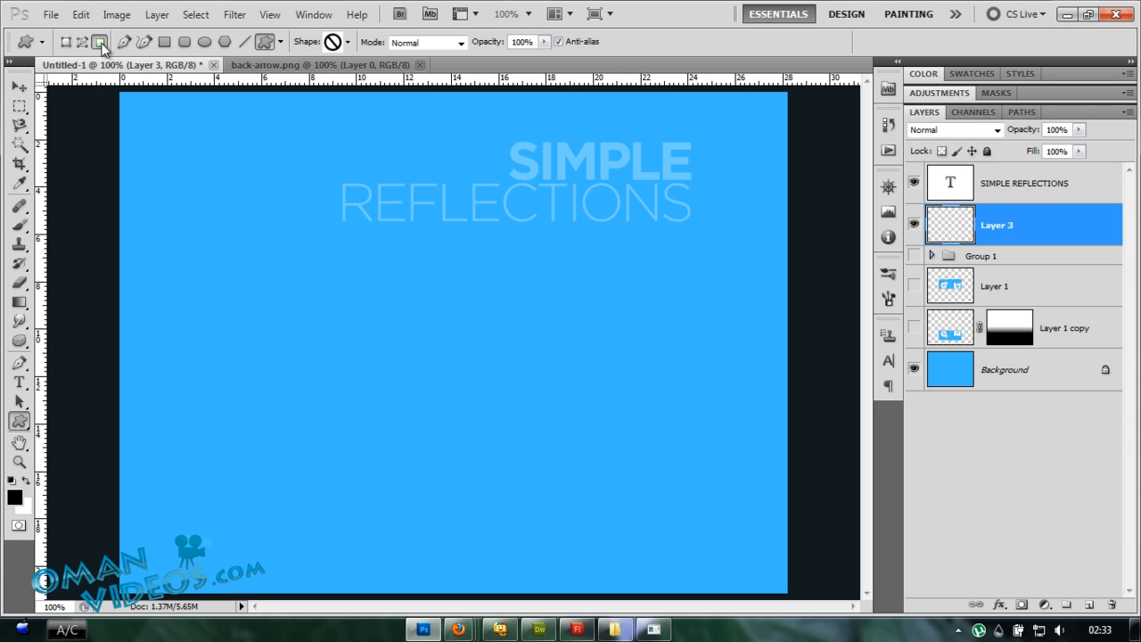
Draw a white prohibition sign in the middle of the canvas on Layer 3 and move it slightly left.
{"action": "left_click", "coordinate": [27, 482]}
{"action": "left_click_drag", "start_coordinate": [443, 375], "coordinate": [522, 484]}
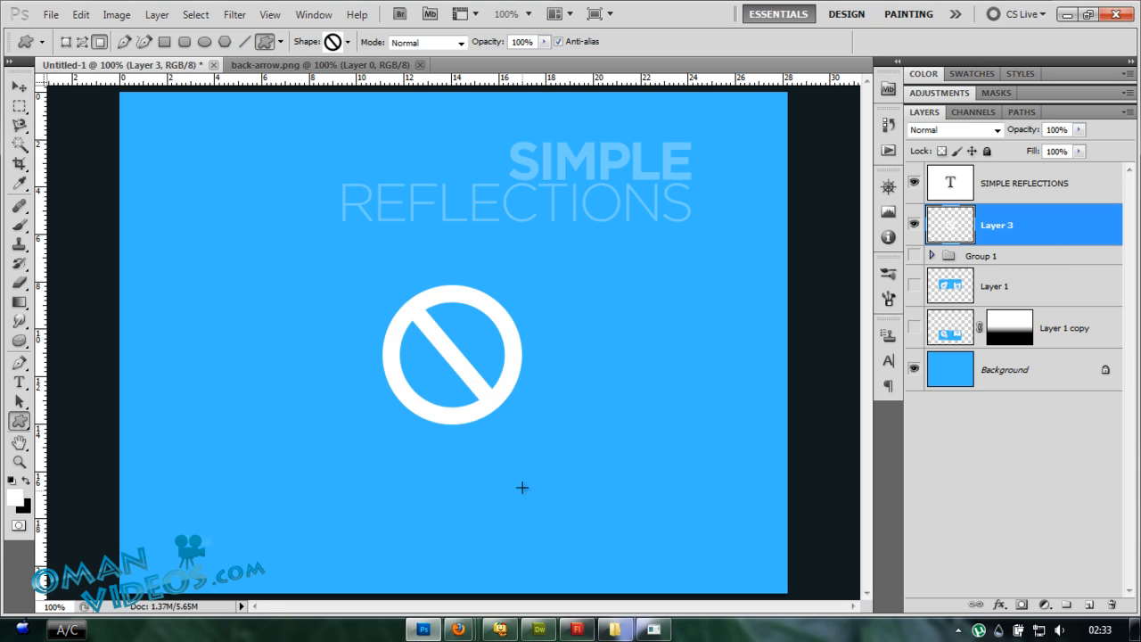
{"action": "key", "text": "v"}
{"action": "left_click_drag", "start_coordinate": [459, 395], "coordinate": [394, 370]}
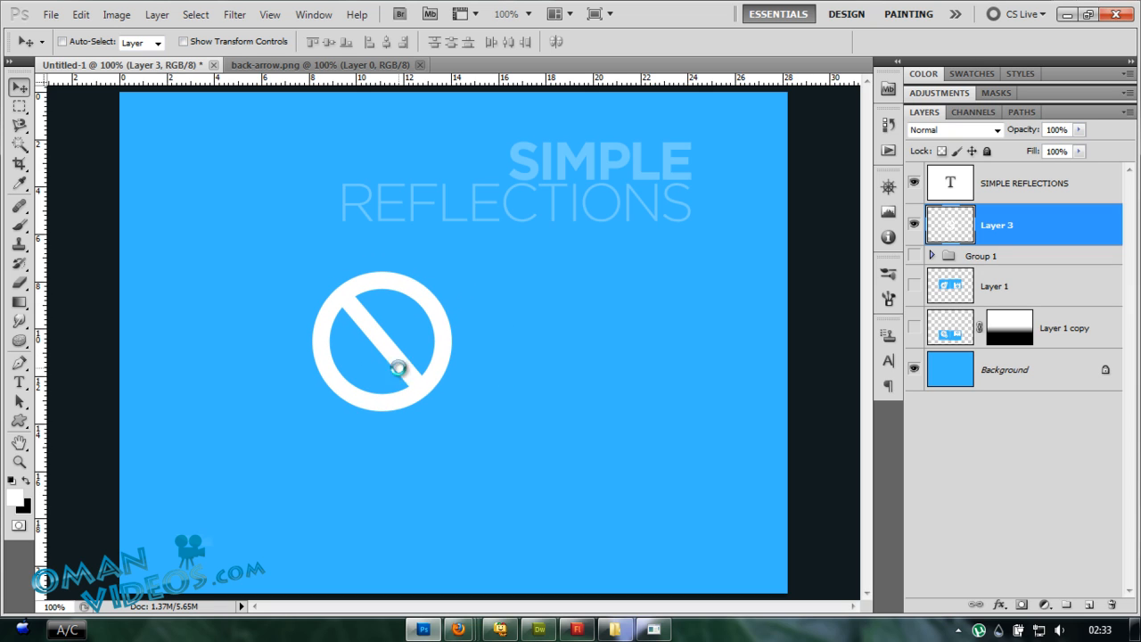
Add a drop shadow to Layer 3 with 20% opacity and a size of 5 px.
{"action": "double_click", "coordinate": [1061, 235]}
{"action": "left_click", "coordinate": [647, 239]}
{"action": "left_click", "coordinate": [695, 239]}
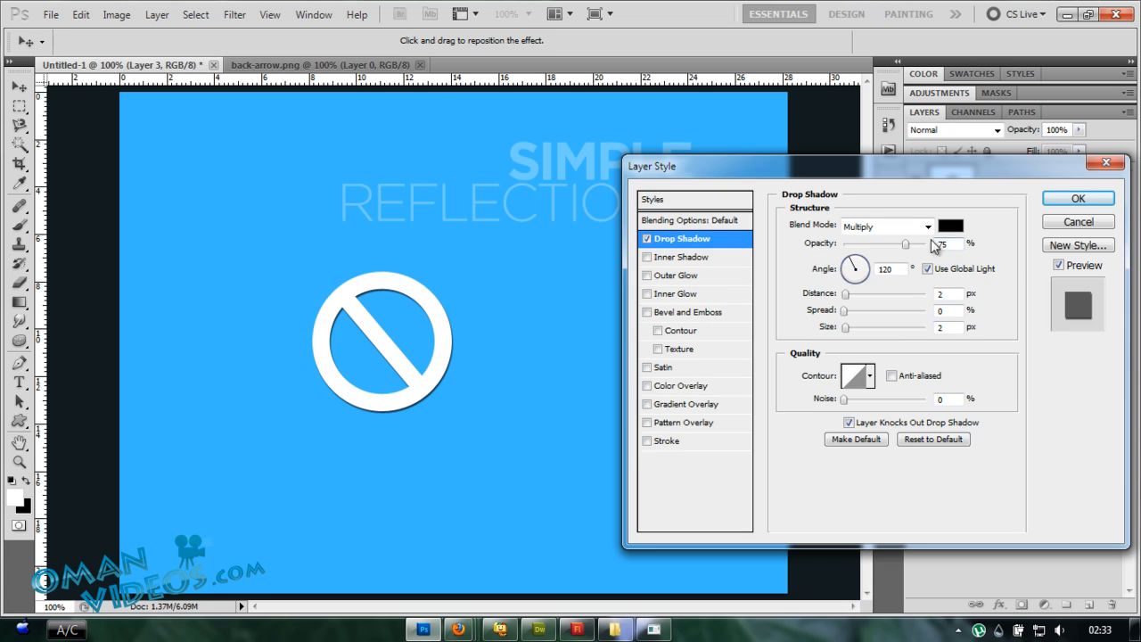
{"action": "type", "text": "10"}
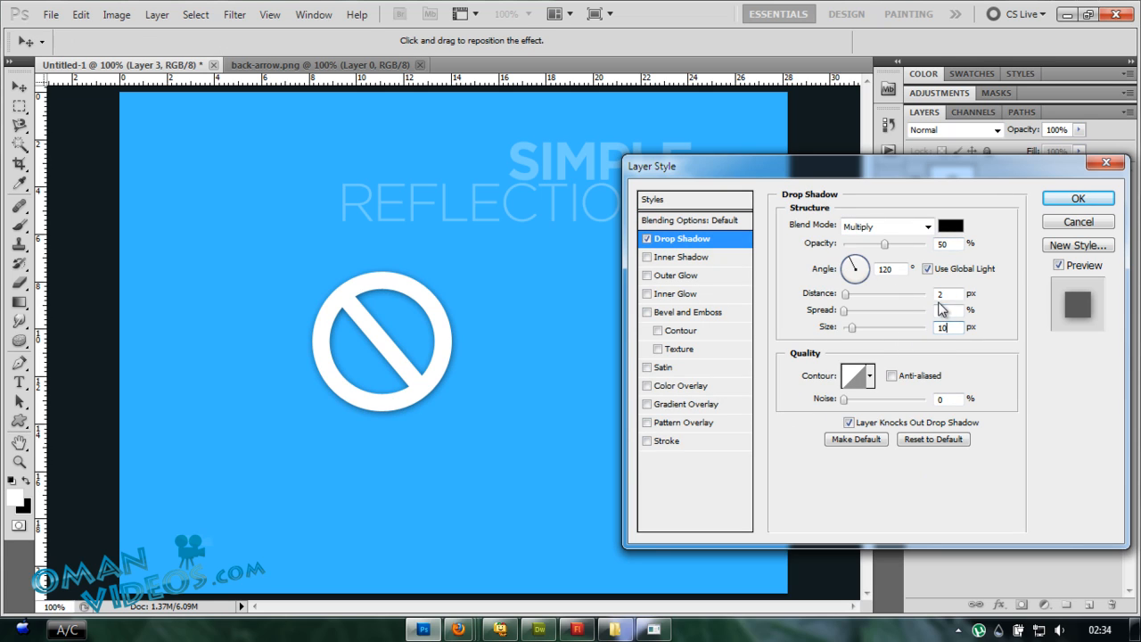
{"action": "left_click_drag", "start_coordinate": [952, 247], "coordinate": [851, 266]}
{"action": "type", "text": "20"}
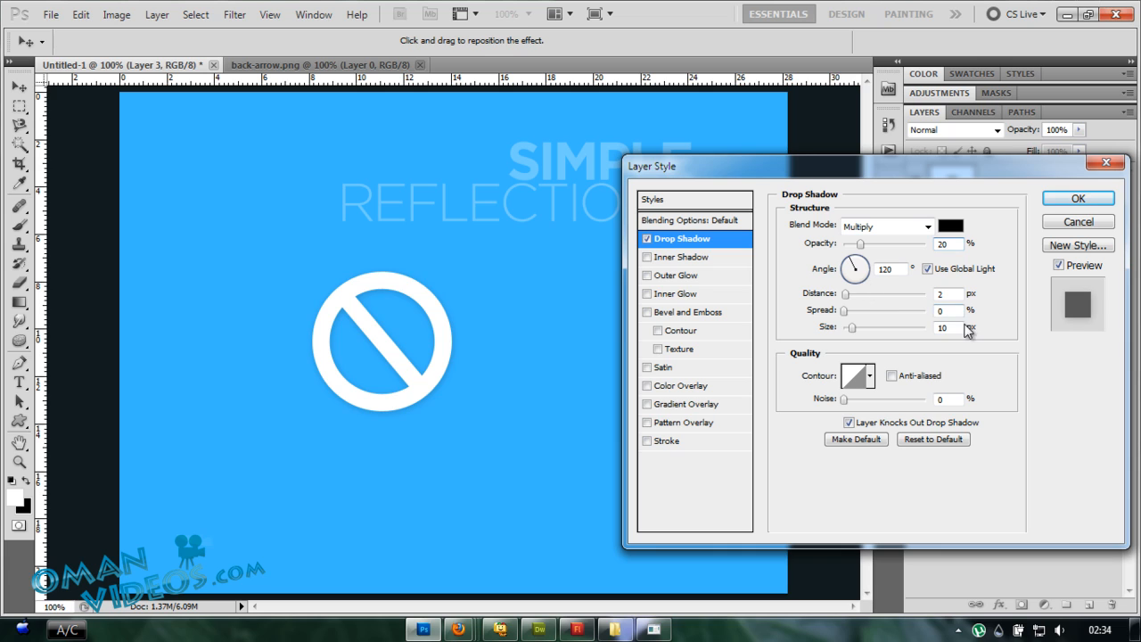
{"action": "left_click_drag", "start_coordinate": [954, 329], "coordinate": [908, 329]}
{"action": "type", "text": "5"}
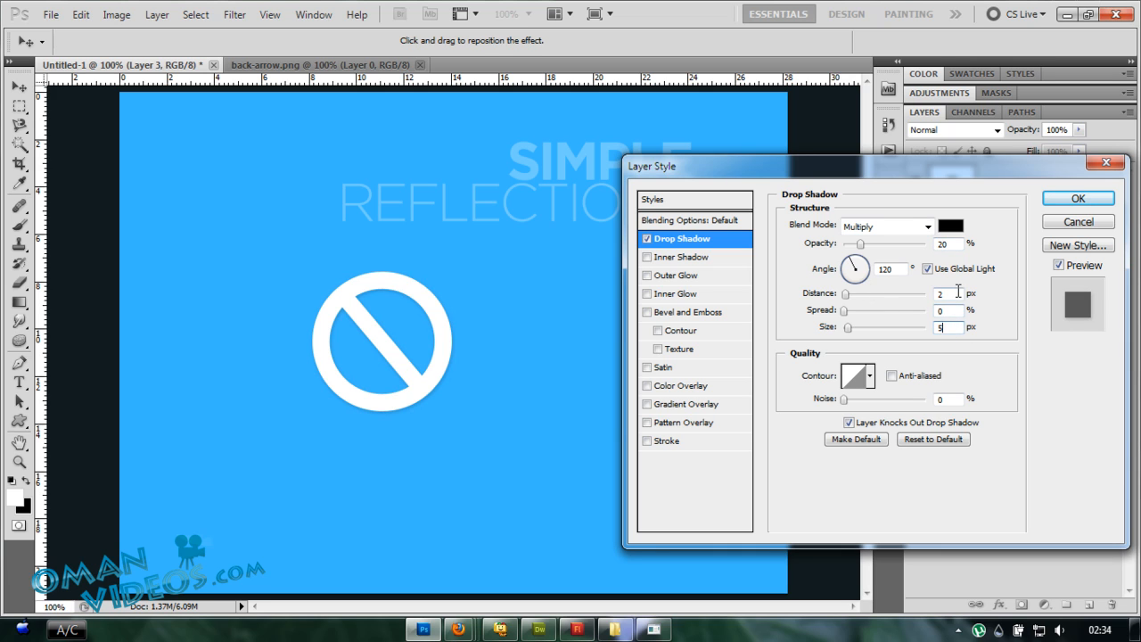
{"action": "left_click_drag", "start_coordinate": [957, 293], "coordinate": [877, 306]}
Add a Bevel and Emboss effect to Layer 3 with Soften at 16 px and Depth at 113%.
{"action": "left_click", "coordinate": [648, 312]}
{"action": "left_click", "coordinate": [701, 312]}
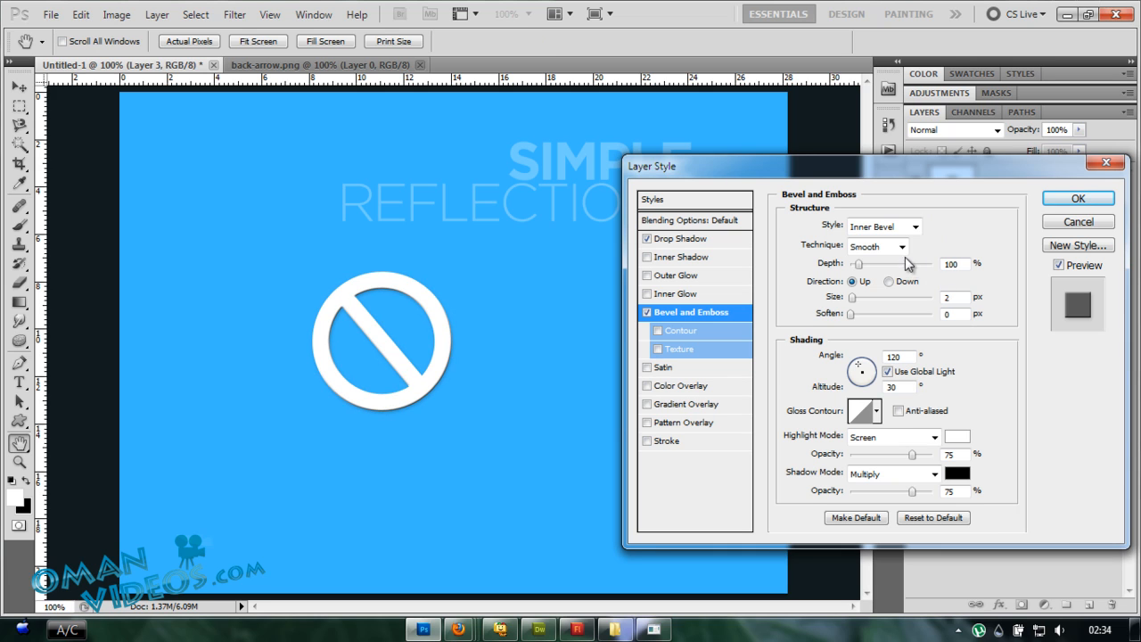
{"action": "left_click_drag", "start_coordinate": [859, 317], "coordinate": [933, 314]}
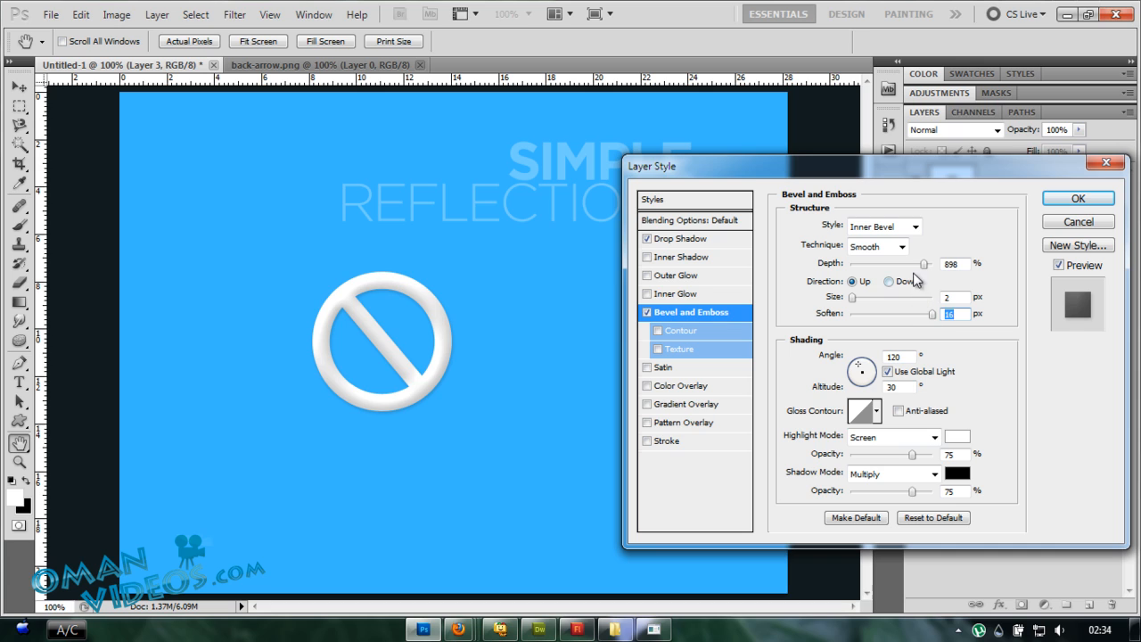
{"action": "left_click_drag", "start_coordinate": [924, 264], "coordinate": [862, 271]}
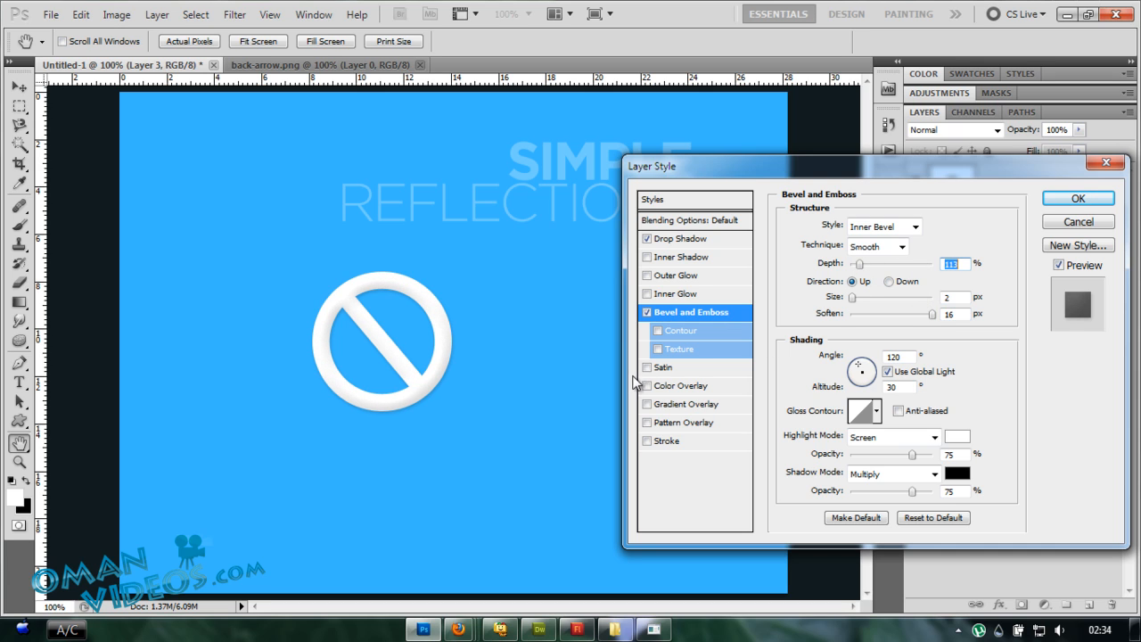
Add a light grey-to-white linear Gradient Overlay to Layer 3 at 150% scale and a 127° angle, and apply the layer style.
{"action": "left_click", "coordinate": [704, 405]}
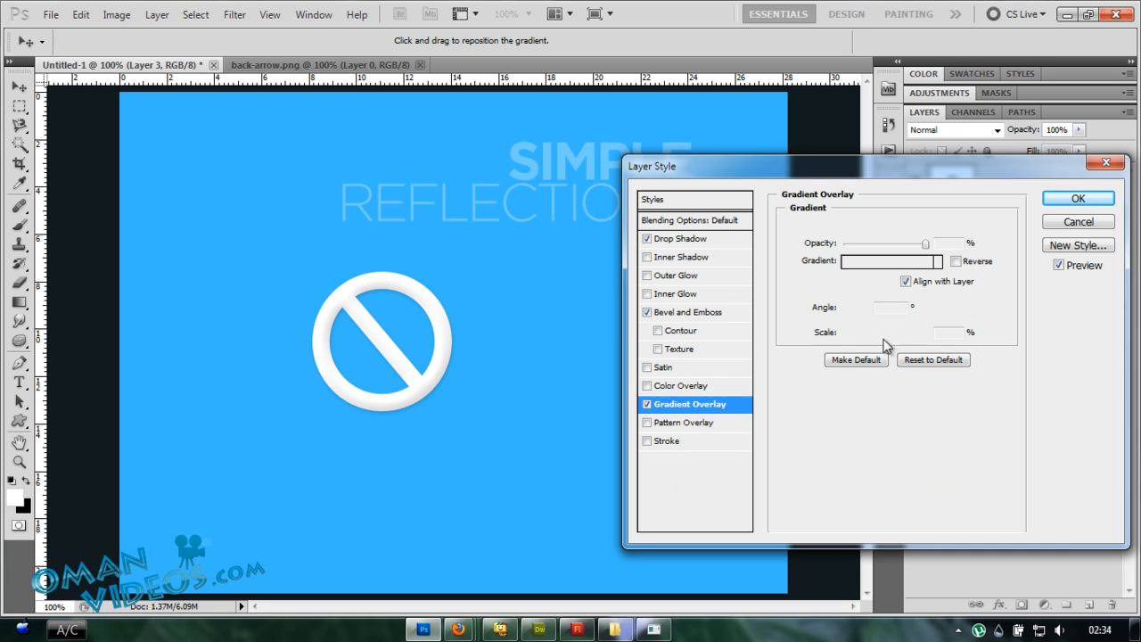
{"action": "left_click", "coordinate": [938, 261]}
{"action": "left_click", "coordinate": [889, 362]}
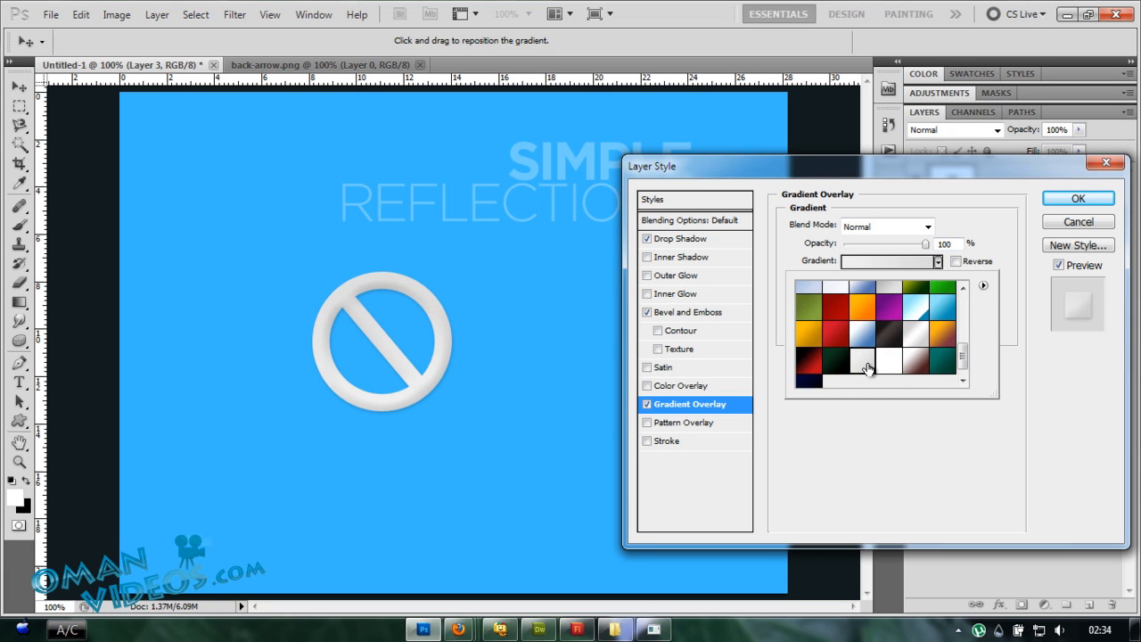
{"action": "left_click", "coordinate": [918, 339]}
{"action": "left_click", "coordinate": [929, 196]}
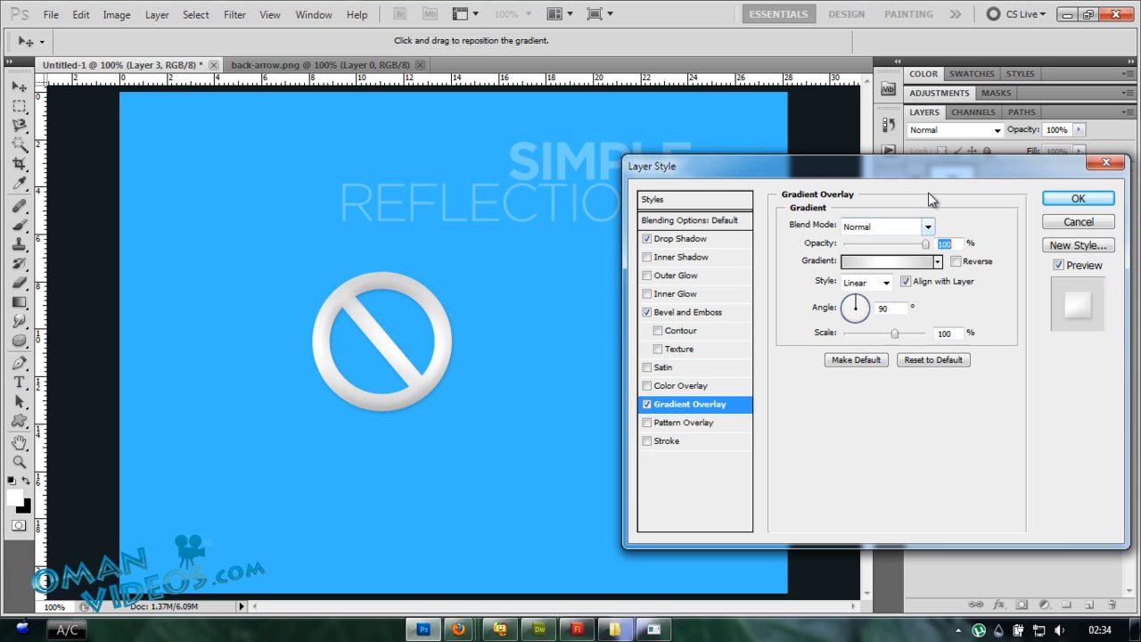
{"action": "left_click_drag", "start_coordinate": [892, 333], "coordinate": [932, 332]}
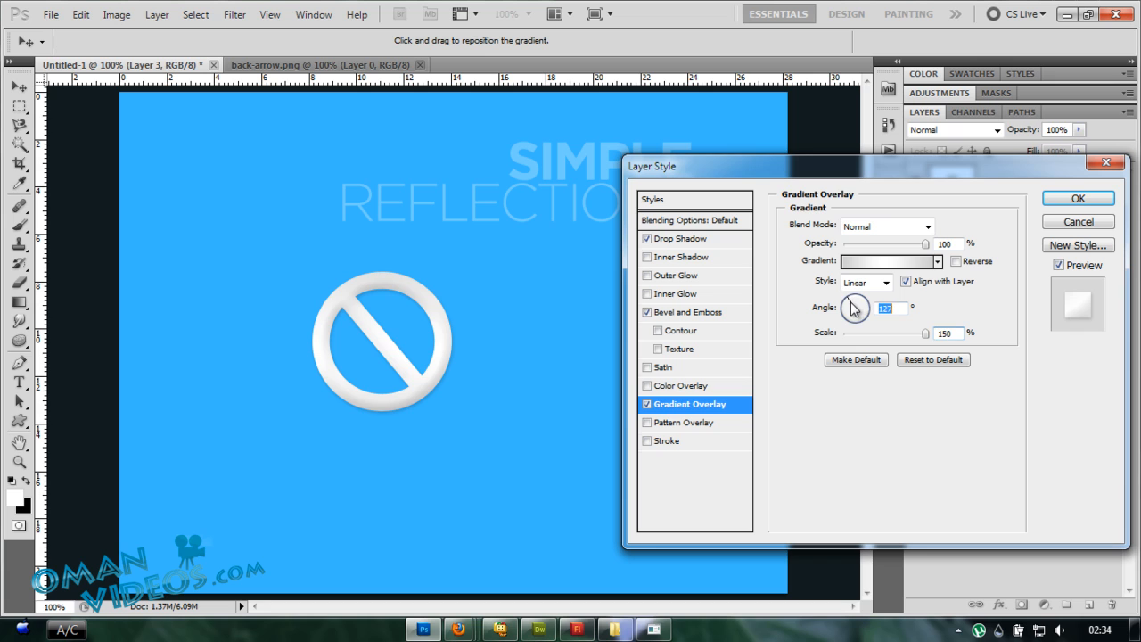
{"action": "left_click_drag", "start_coordinate": [355, 392], "coordinate": [357, 335]}
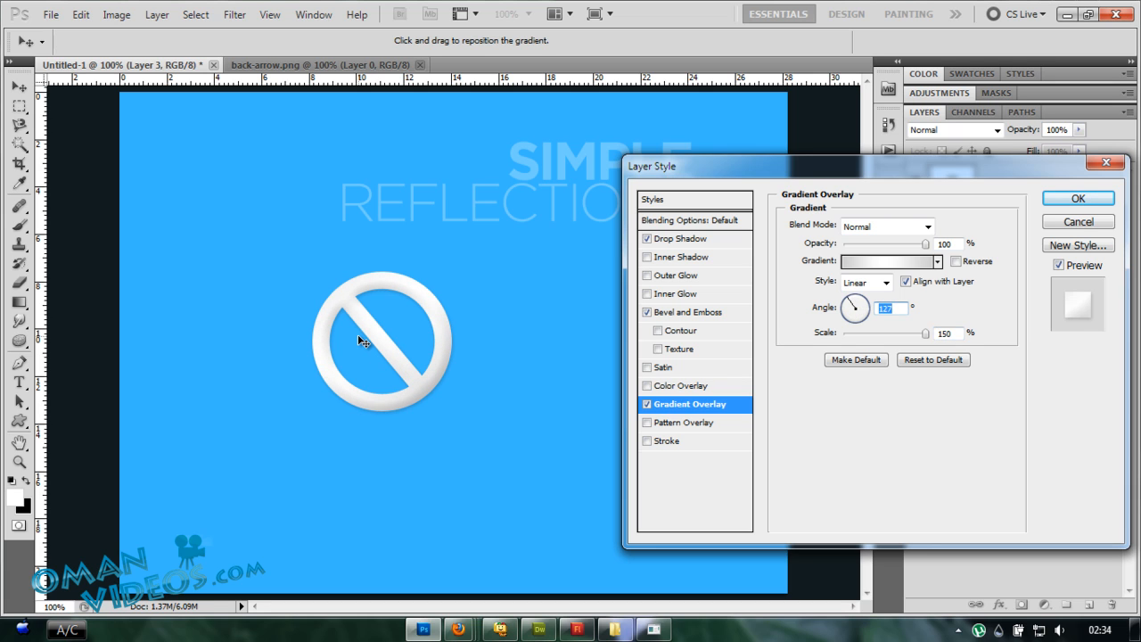
{"action": "left_click", "coordinate": [1069, 199]}
Move the prohibition sign slightly right and down, duplicate Layer 3, and hide the copy.
{"action": "left_click_drag", "start_coordinate": [431, 377], "coordinate": [462, 362]}
{"action": "left_click", "coordinate": [1117, 228]}
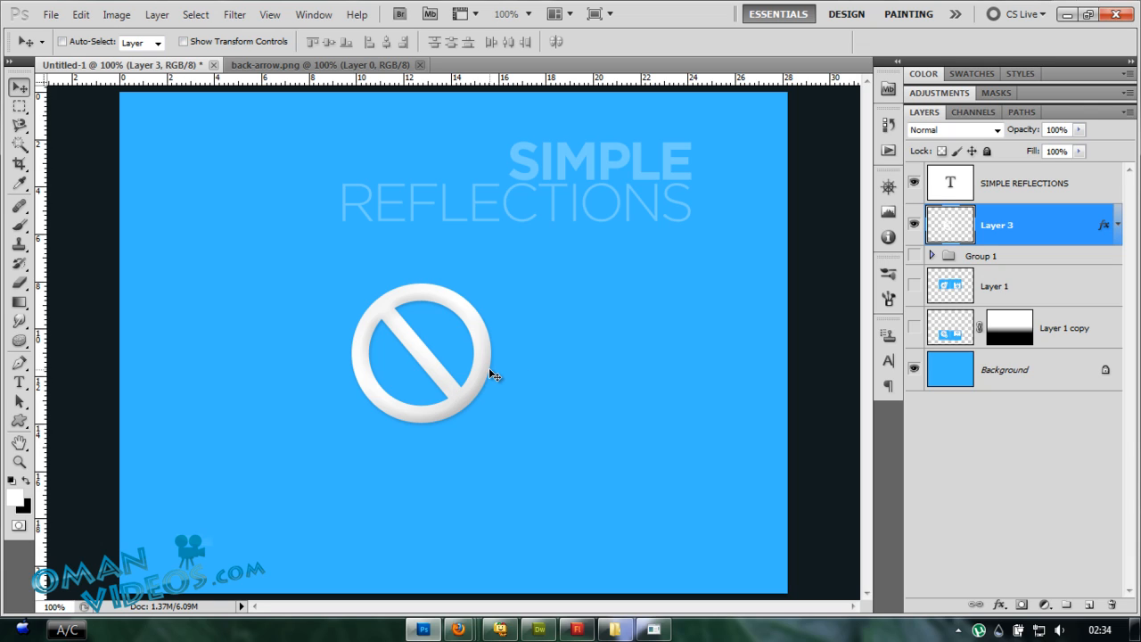
{"action": "key", "text": "ctrl+j"}
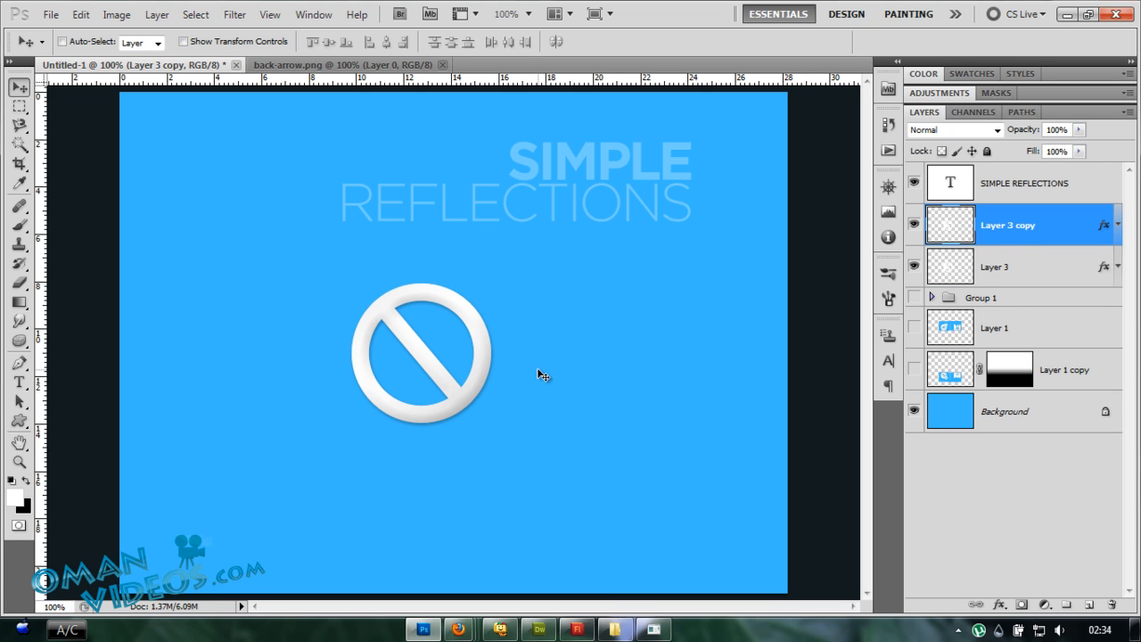
{"action": "left_click", "coordinate": [914, 224]}
Skew Layer 3's right side shorter by raising its lower-right corner and slightly lowering its upper-right corner.
{"action": "left_click", "coordinate": [1061, 267]}
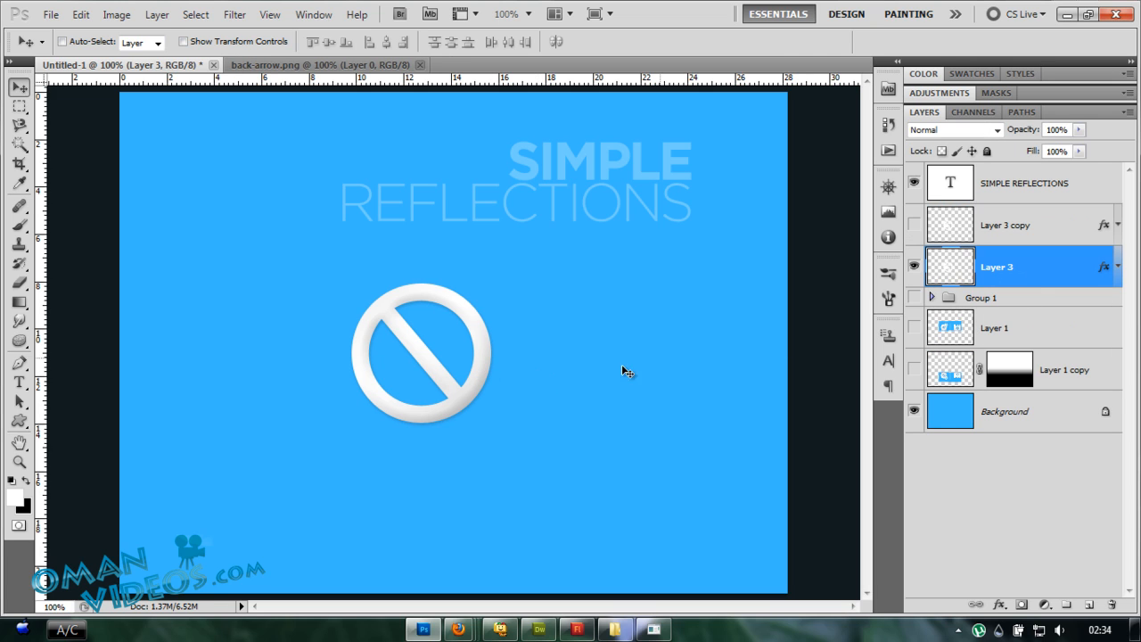
{"action": "key", "text": "ctrl+t"}
{"action": "right_click", "coordinate": [449, 328]}
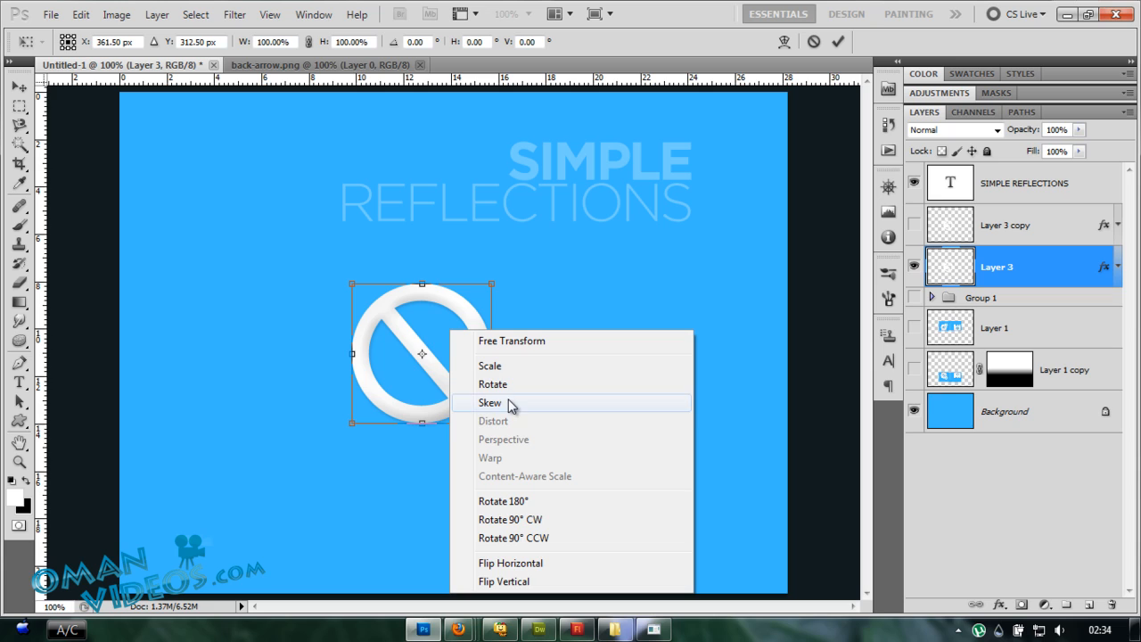
{"action": "left_click", "coordinate": [513, 406]}
{"action": "left_click_drag", "start_coordinate": [491, 422], "coordinate": [489, 406]}
{"action": "mouse_move", "coordinate": [491, 281]}
{"action": "left_mouse_down"}
{"action": "mouse_move", "coordinate": [491, 268]}
{"action": "mouse_move", "coordinate": [490, 291]}
{"action": "left_mouse_up"}
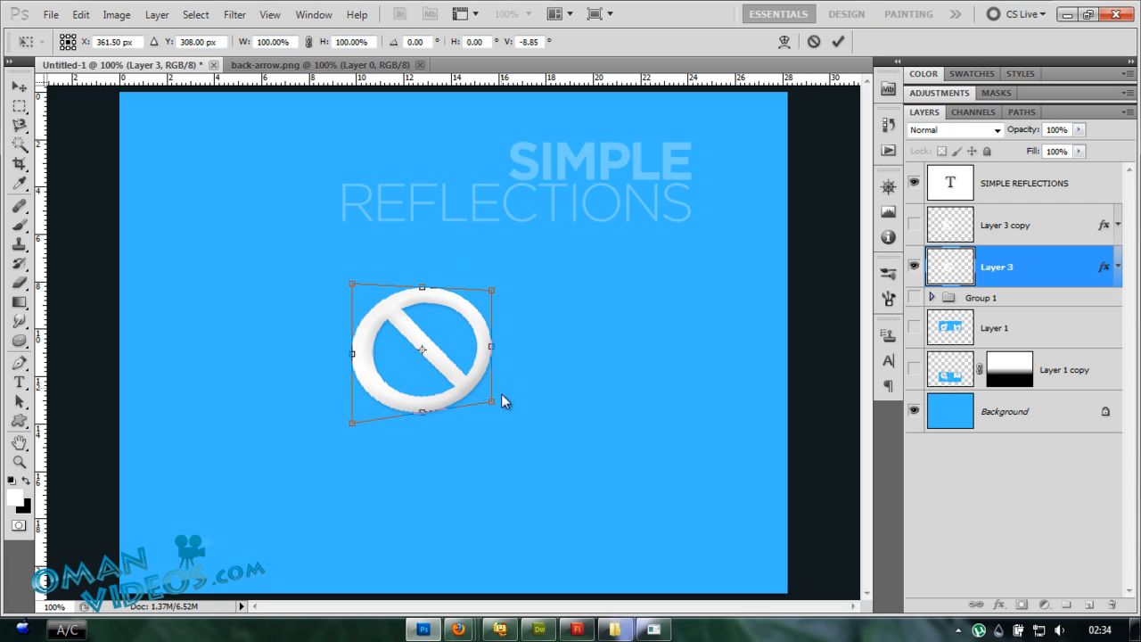
{"action": "left_click_drag", "start_coordinate": [491, 401], "coordinate": [491, 396]}
{"action": "key", "text": "Return"}
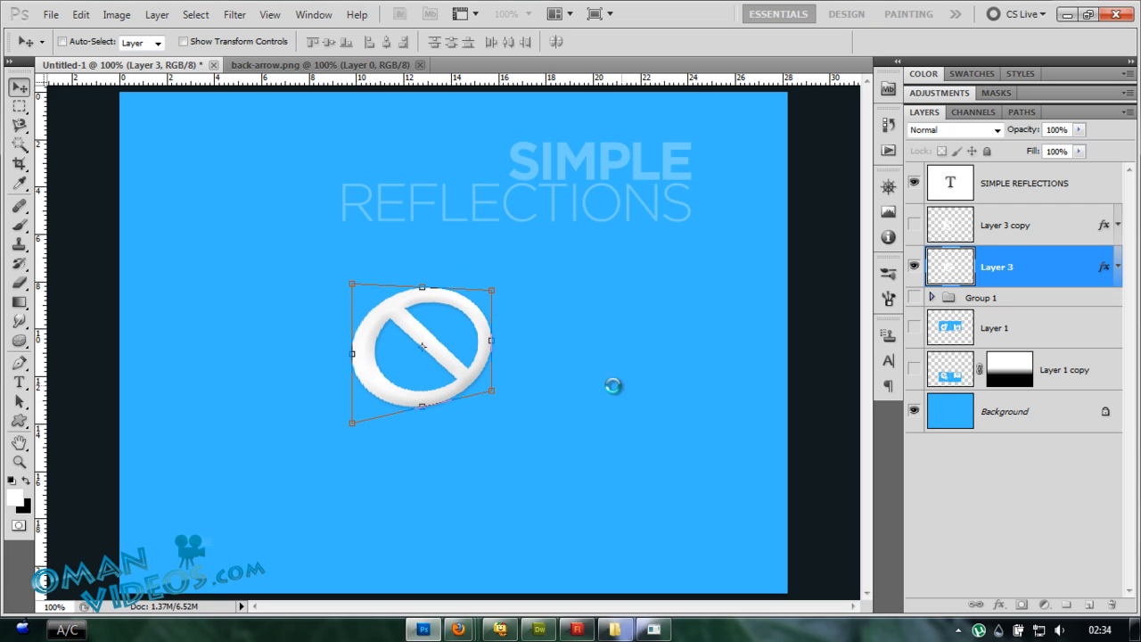
Show Layer 3 copy and move it directly below the skewed sign so the two shapes meet.
{"action": "left_click", "coordinate": [950, 230]}
{"action": "left_click", "coordinate": [915, 227]}
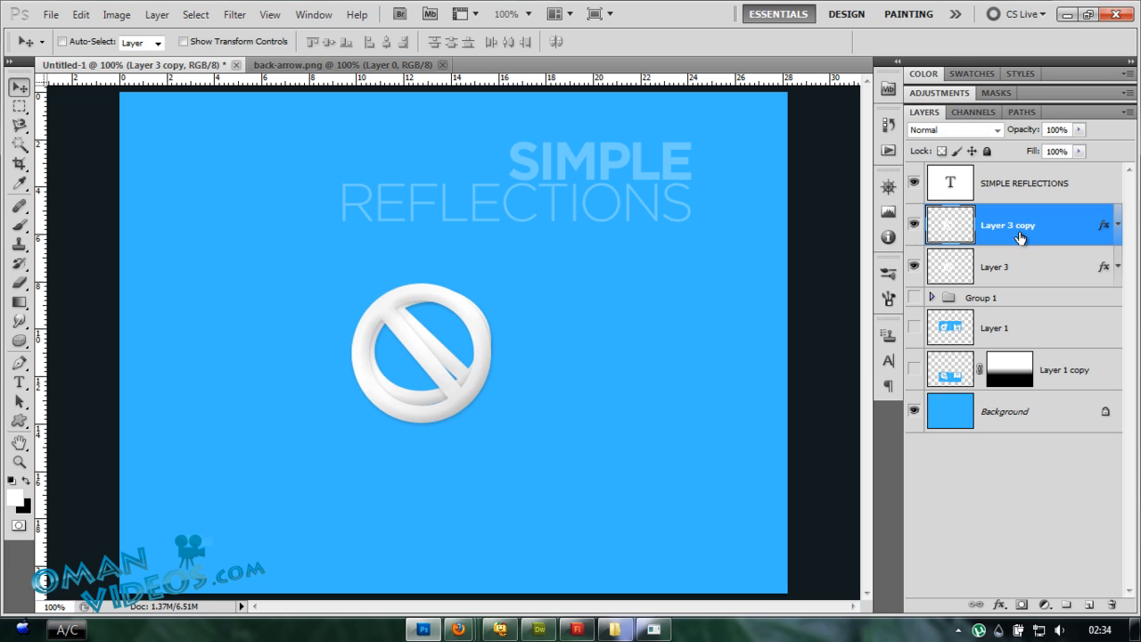
{"action": "left_click_drag", "start_coordinate": [454, 323], "coordinate": [466, 439]}
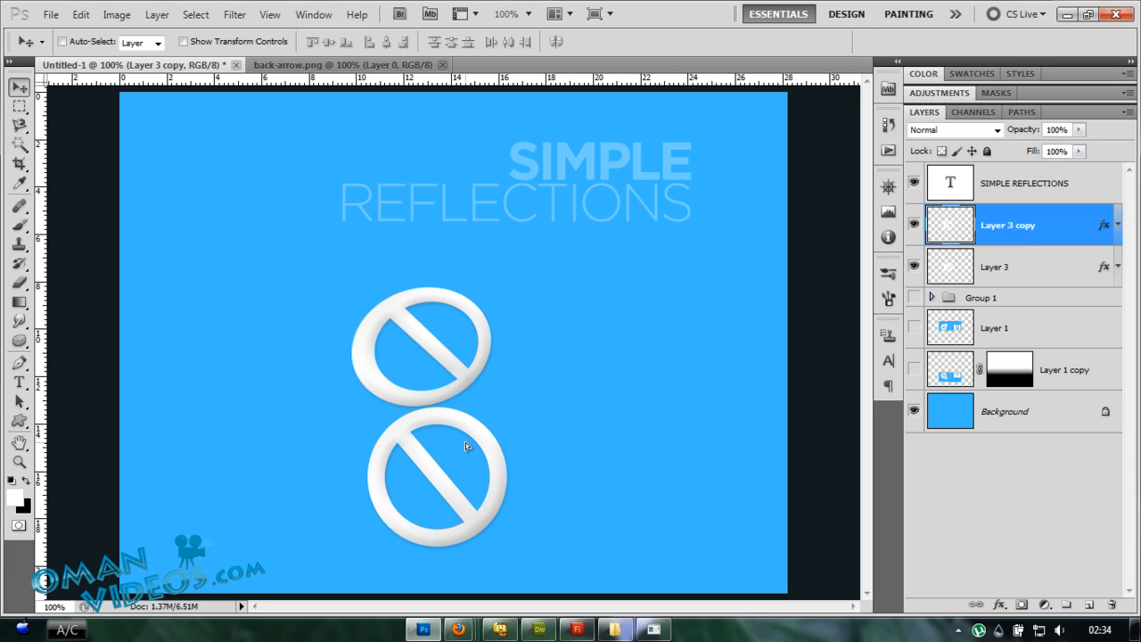
Skew Layer 3 copy as a reflection, lowering its lower-right corner slightly and raising its lower-left corner.
{"action": "key", "text": "ctrl+t"}
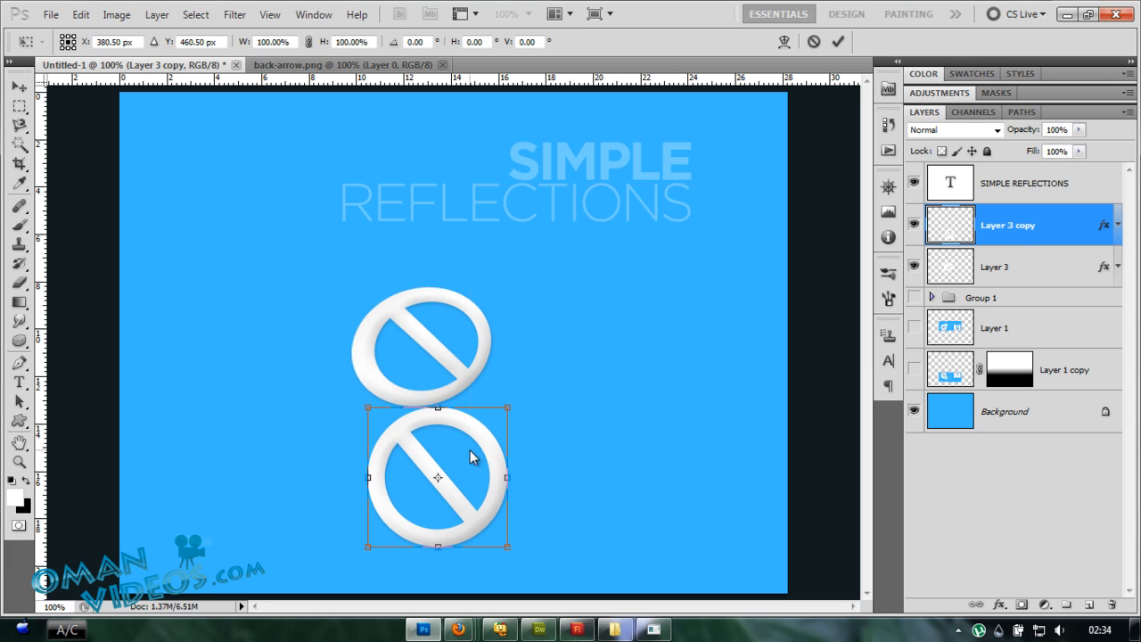
{"action": "right_click", "coordinate": [467, 449]}
{"action": "left_click", "coordinate": [510, 258]}
{"action": "mouse_move", "coordinate": [510, 552]}
{"action": "left_mouse_down"}
{"action": "mouse_move", "coordinate": [508, 514]}
{"action": "mouse_move", "coordinate": [507, 559]}
{"action": "left_mouse_up"}
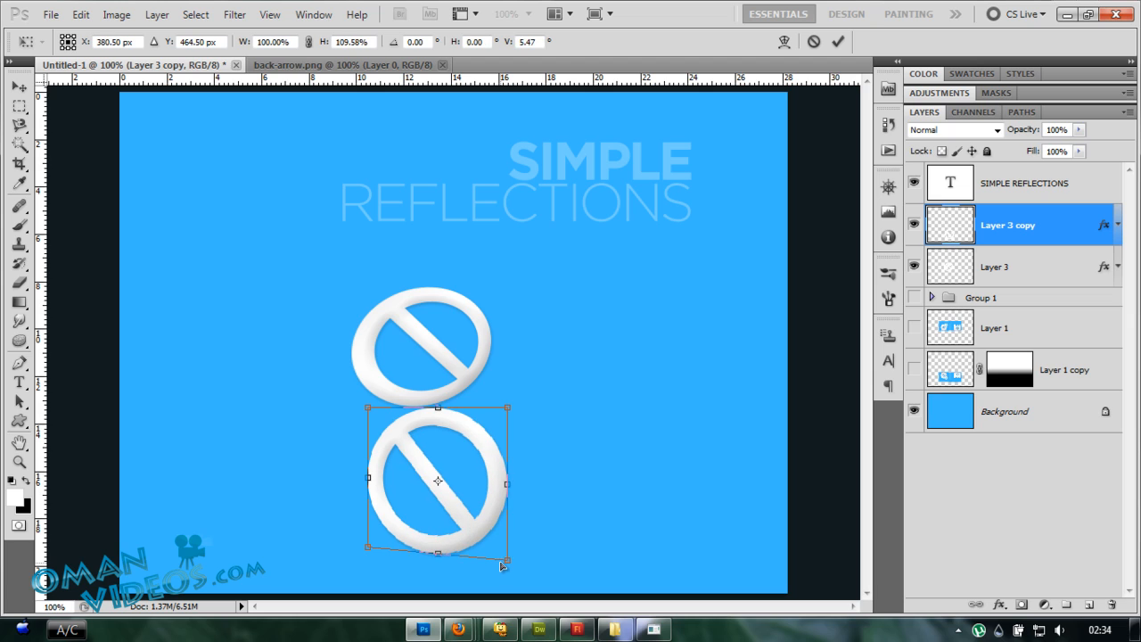
{"action": "left_click_drag", "start_coordinate": [369, 553], "coordinate": [371, 526]}
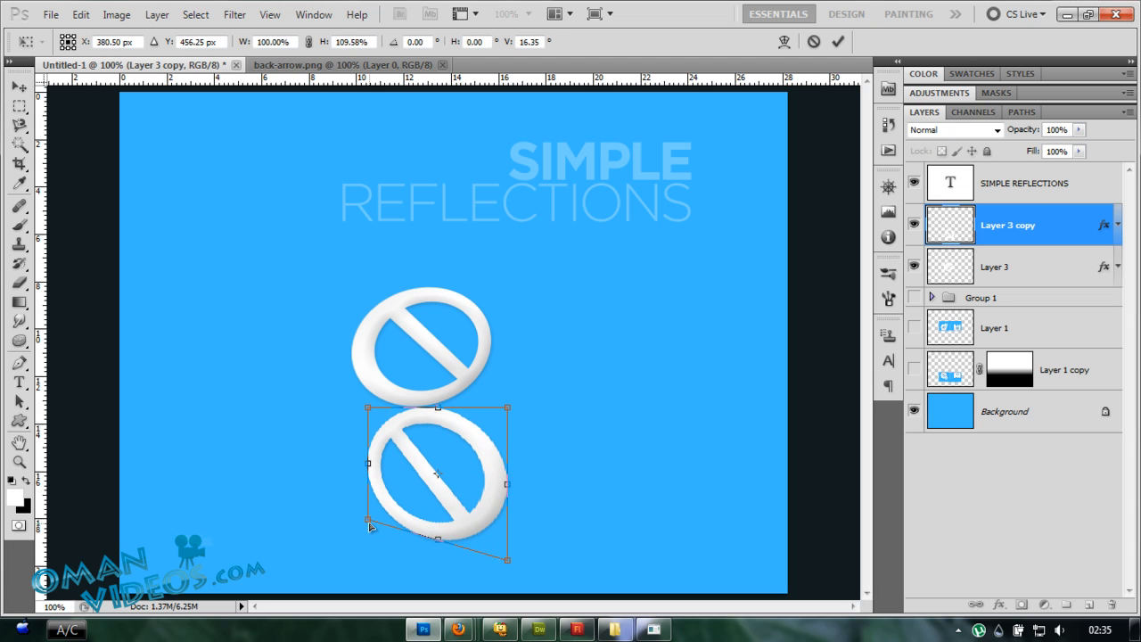
{"action": "key", "text": "Return"}
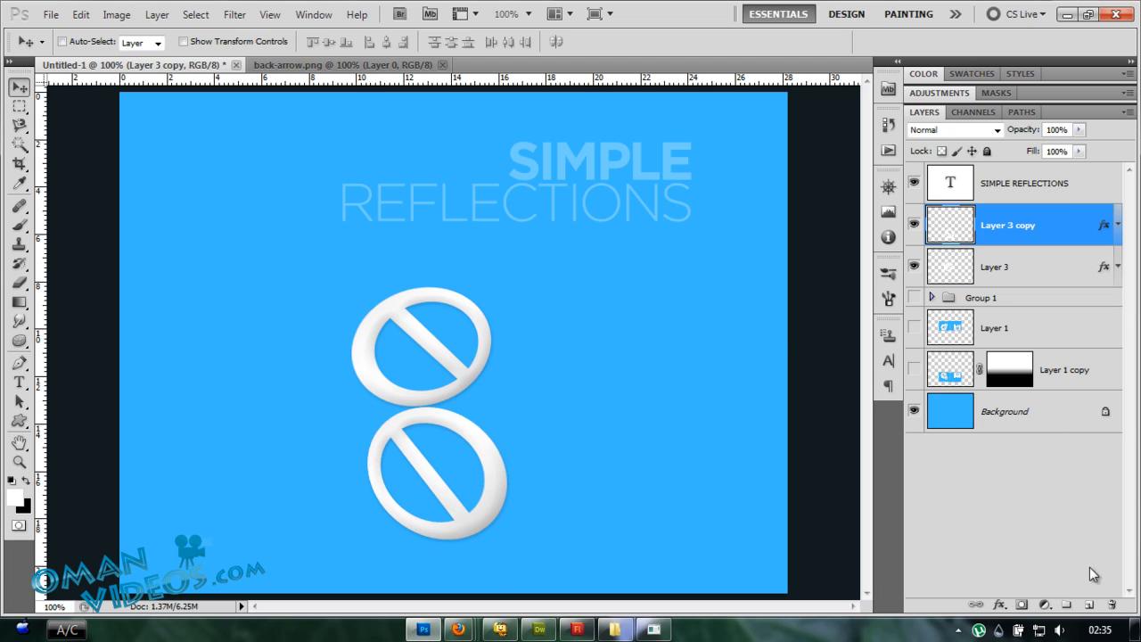
Add a layer mask to Layer 3 copy and activate the Gradient tool.
{"action": "left_click", "coordinate": [1020, 606]}
{"action": "left_click", "coordinate": [18, 303]}
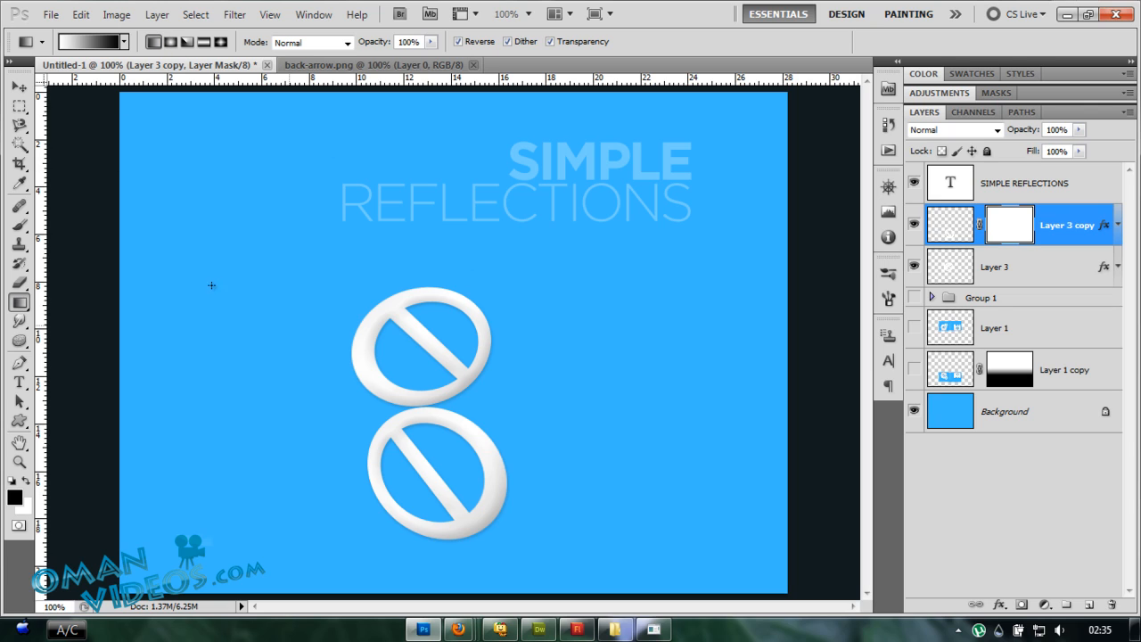
Try fading the lower sign downward with a radial gradient on its layer mask, and undo it.
{"action": "left_click", "coordinate": [171, 42]}
{"action": "left_click_drag", "start_coordinate": [435, 410], "coordinate": [426, 508]}
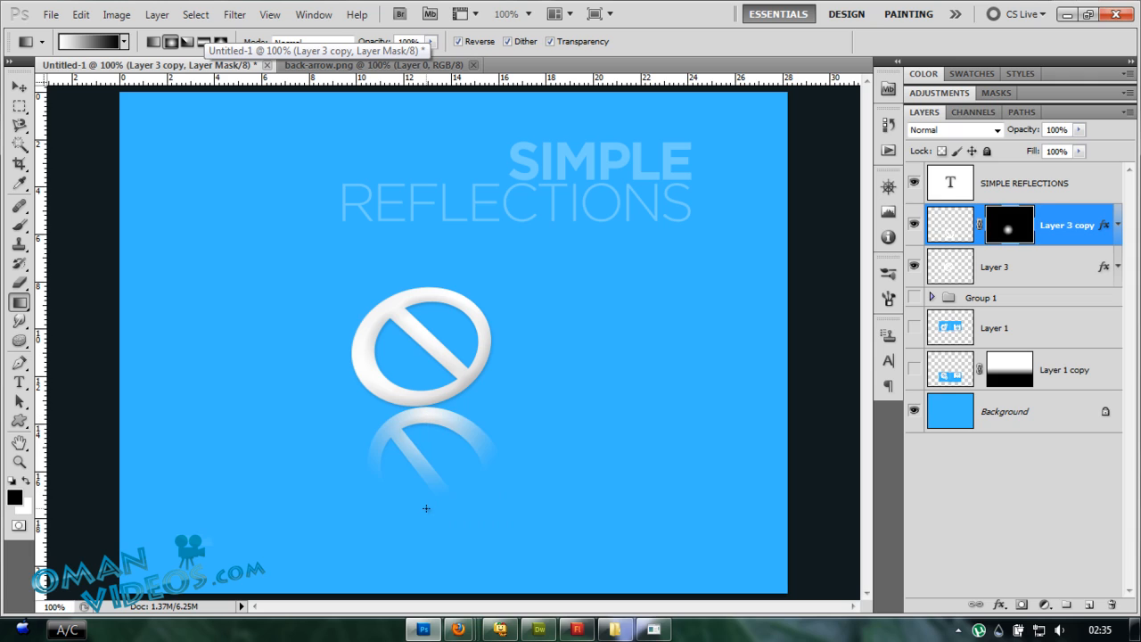
{"action": "key", "text": "ctrl+z"}
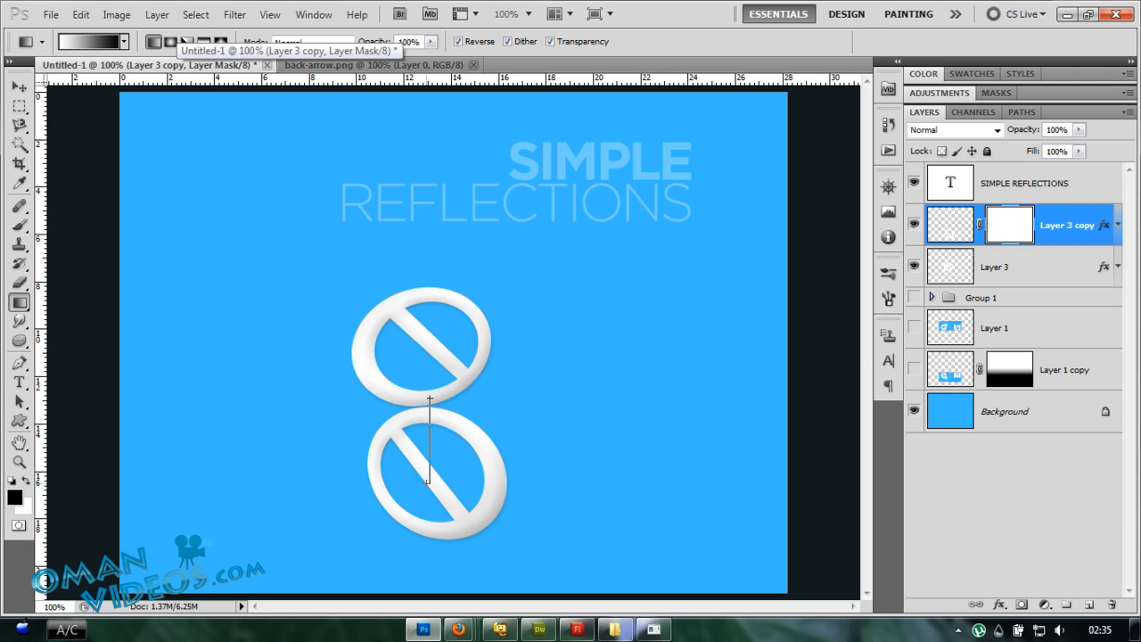
Fade the lower sign downward with a linear gradient on its layer mask and reduce Layer 3 copy's opacity to 71%.
{"action": "left_click_drag", "start_coordinate": [426, 484], "coordinate": [428, 484]}
{"action": "key", "text": "v"}
{"action": "left_click", "coordinate": [950, 225]}
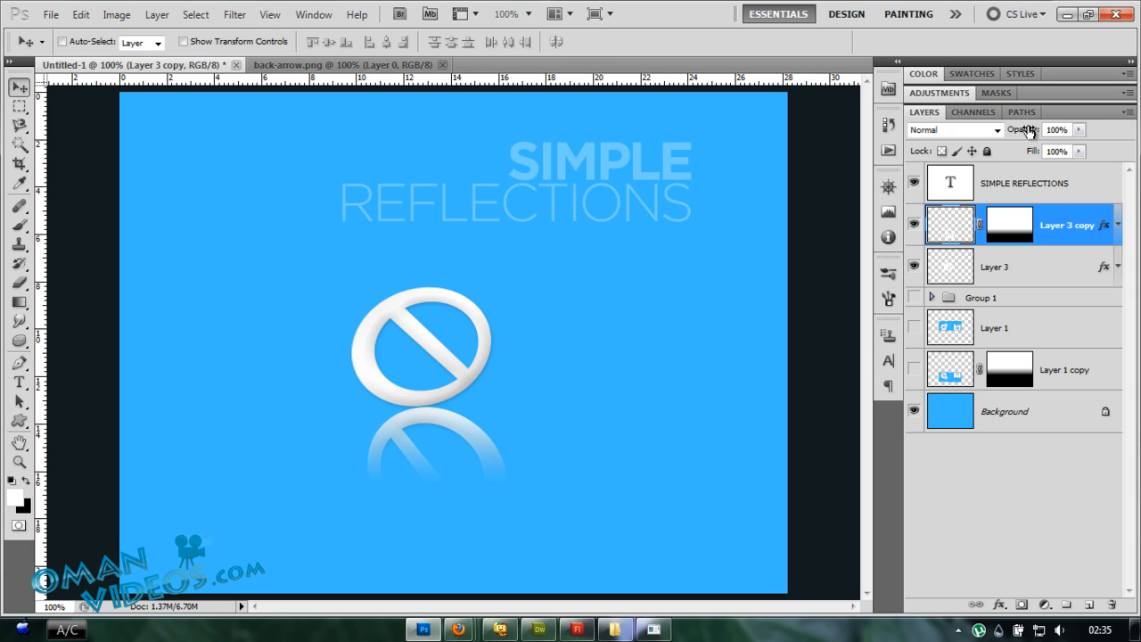
{"action": "mouse_move", "coordinate": [1024, 130]}
{"action": "left_mouse_down"}
{"action": "mouse_move", "coordinate": [976, 139]}
{"action": "mouse_move", "coordinate": [1012, 139]}
{"action": "left_mouse_up"}
Try the Overlay, Linear Light and Color Burn blend modes on Layer 3 copy and restore Normal.
{"action": "left_click", "coordinate": [978, 132]}
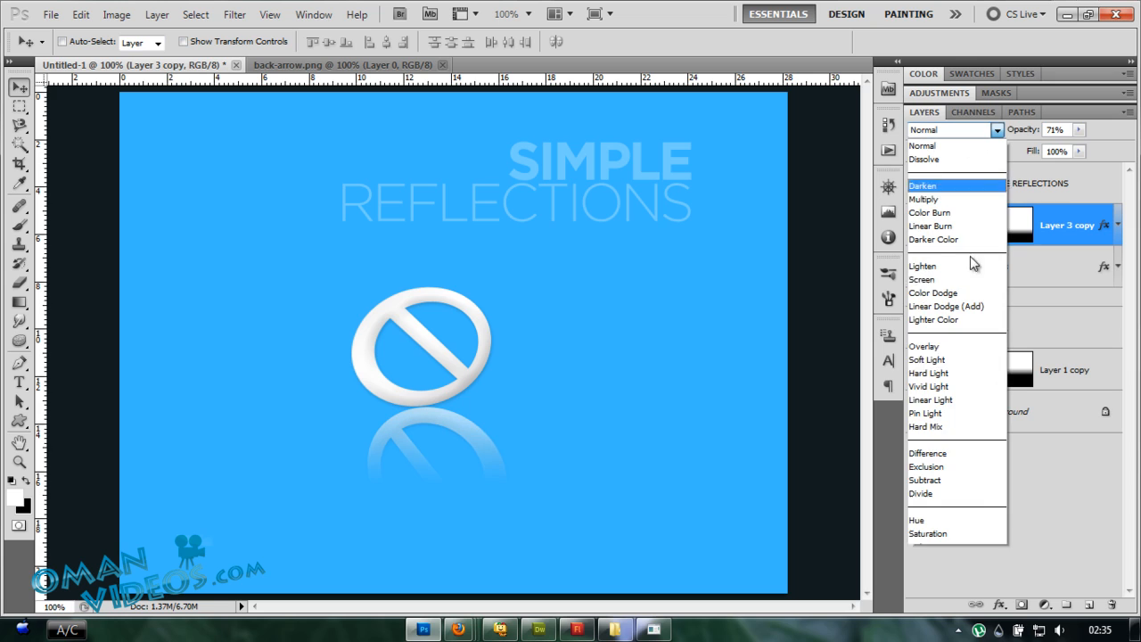
{"action": "left_click", "coordinate": [959, 347]}
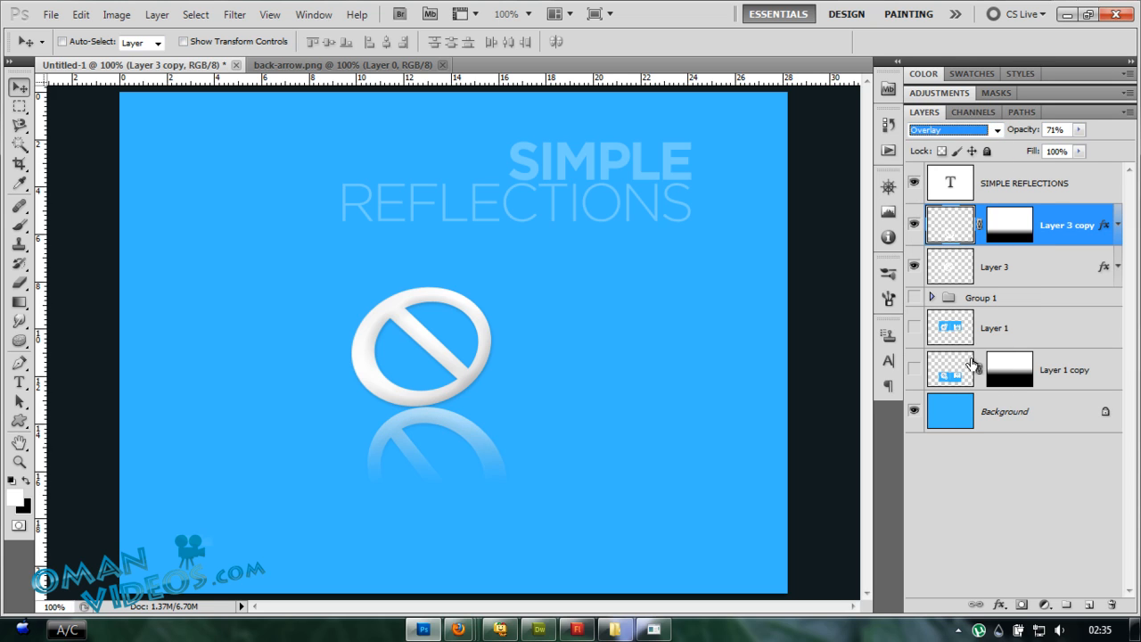
{"action": "left_click", "coordinate": [996, 130]}
{"action": "left_click", "coordinate": [931, 399]}
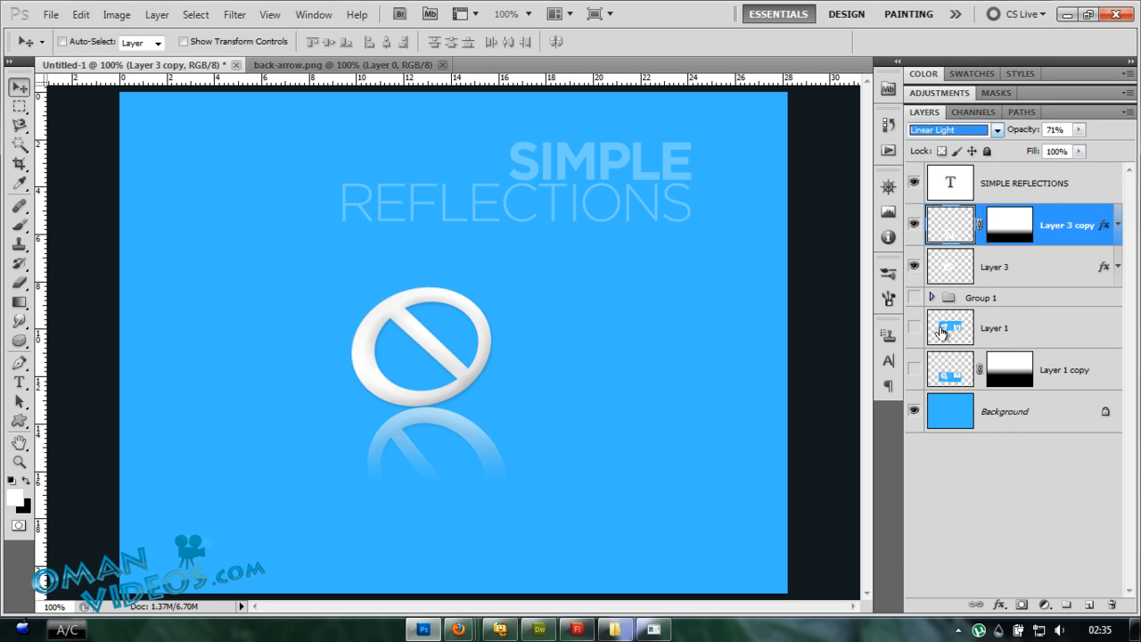
{"action": "left_click", "coordinate": [947, 132]}
{"action": "left_click", "coordinate": [947, 212]}
{"action": "left_click", "coordinate": [946, 134]}
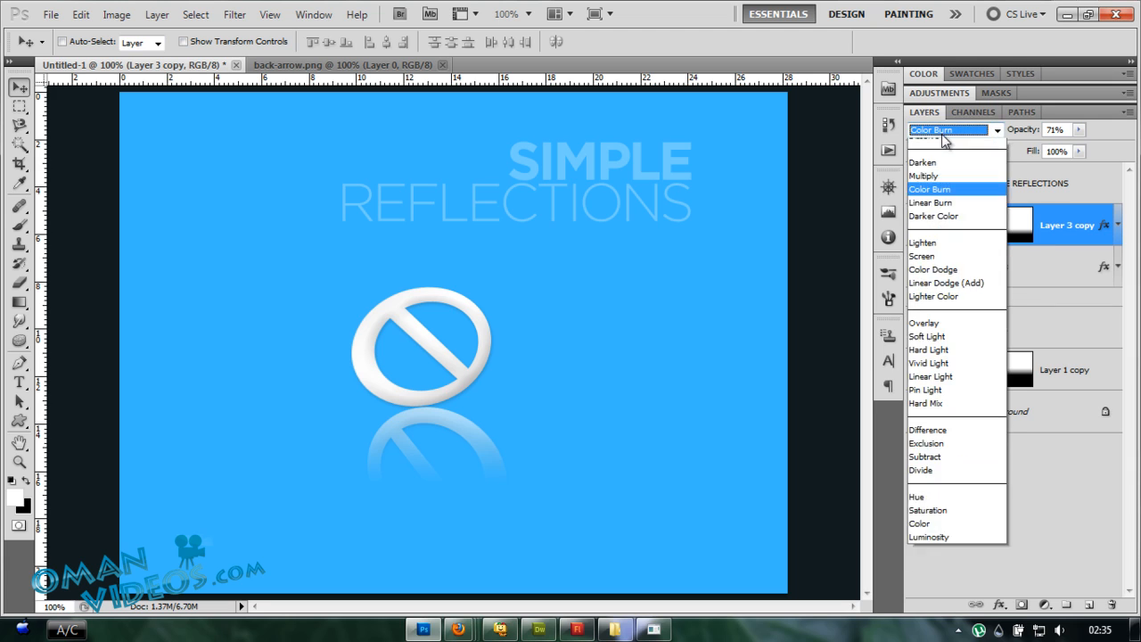
{"action": "left_click", "coordinate": [941, 146]}
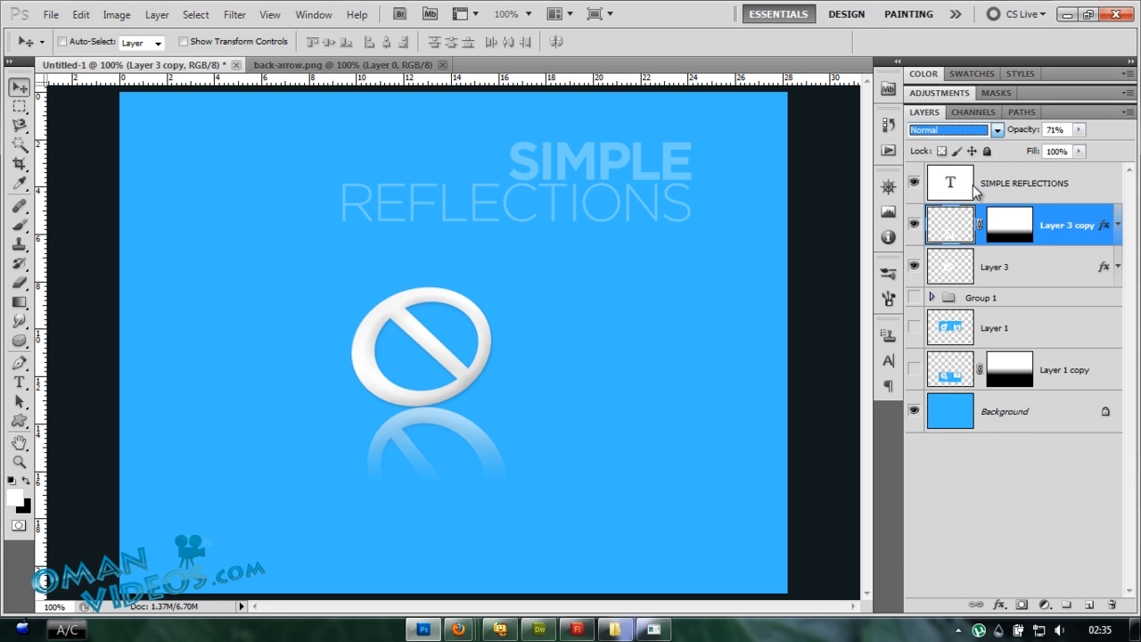
{"action": "left_click", "coordinate": [887, 210]}
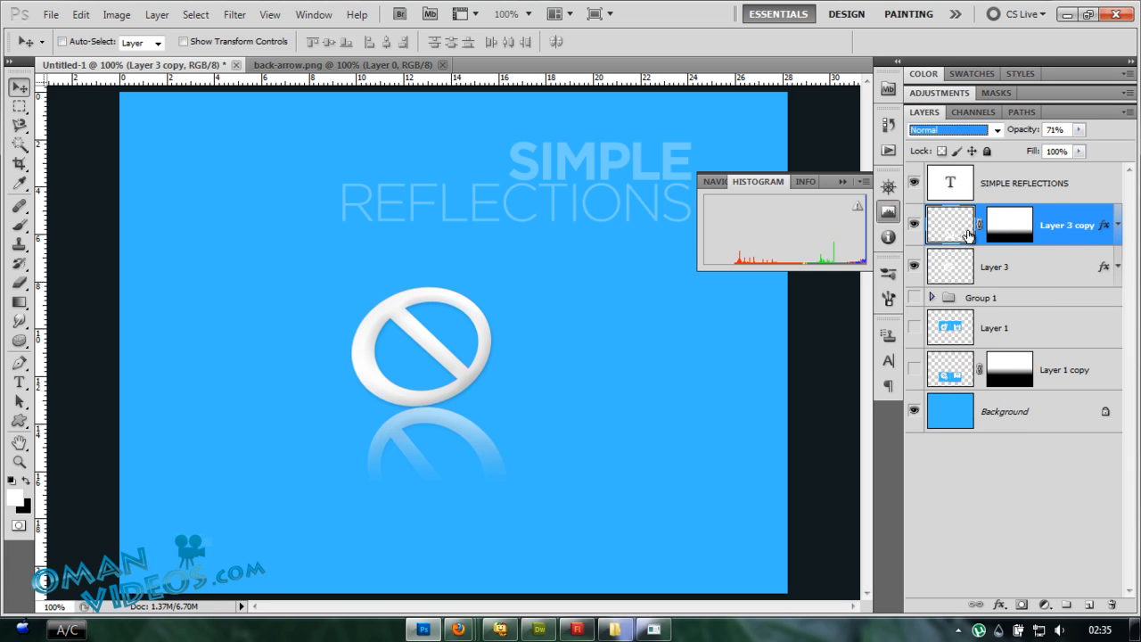
{"action": "left_click", "coordinate": [840, 182]}
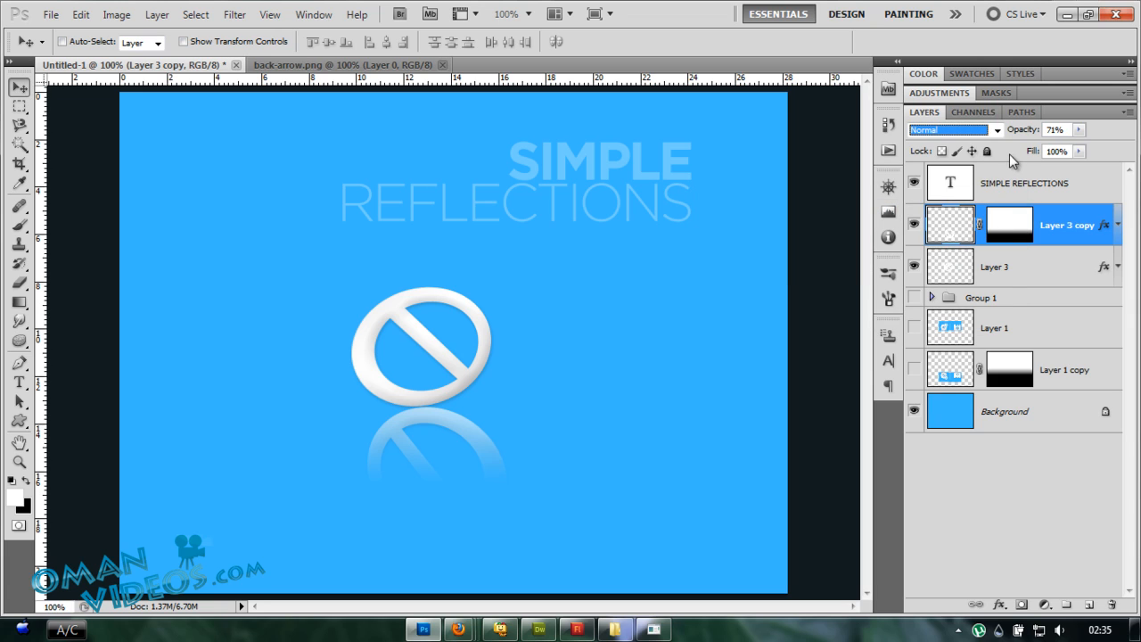
Reduce the opacity of the Layer 3 copy reflection to 25%.
{"action": "left_click", "coordinate": [448, 427]}
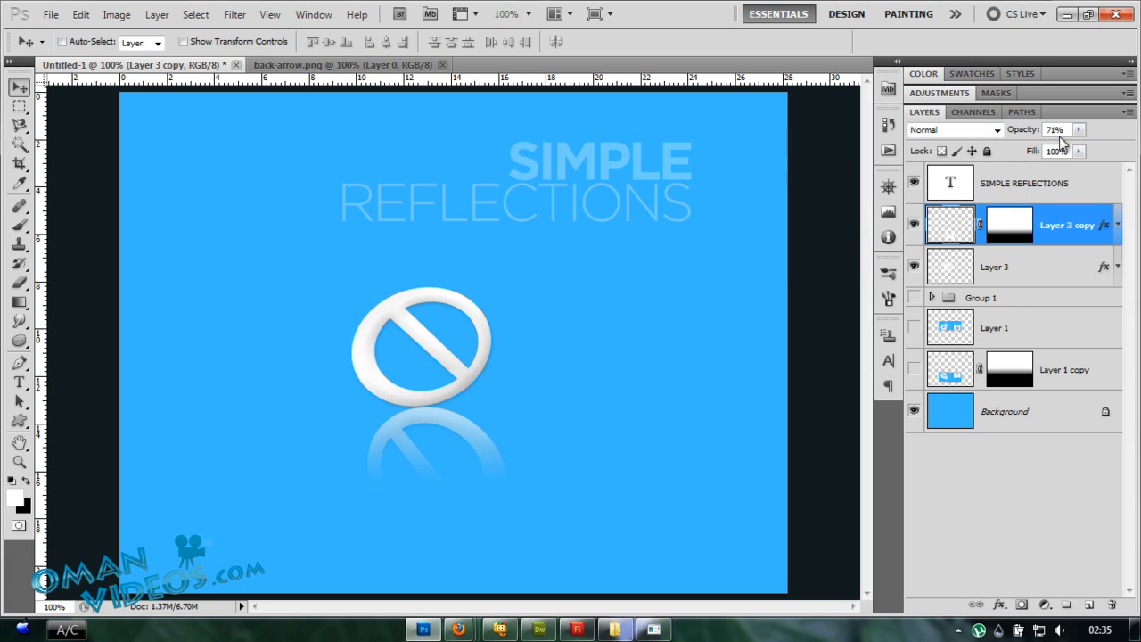
{"action": "left_click_drag", "start_coordinate": [1016, 133], "coordinate": [979, 139]}
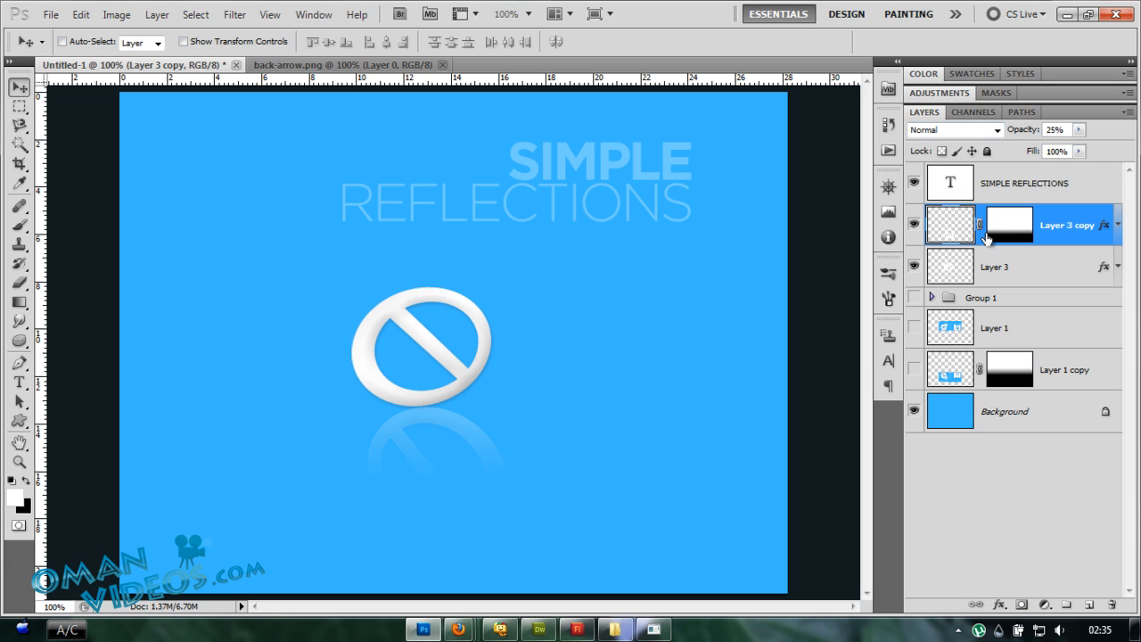
Select Layer 3 and Layer 3 copy, move them together below the word REFLECTIONS, and show Group 1.
{"action": "left_click", "coordinate": [991, 272]}
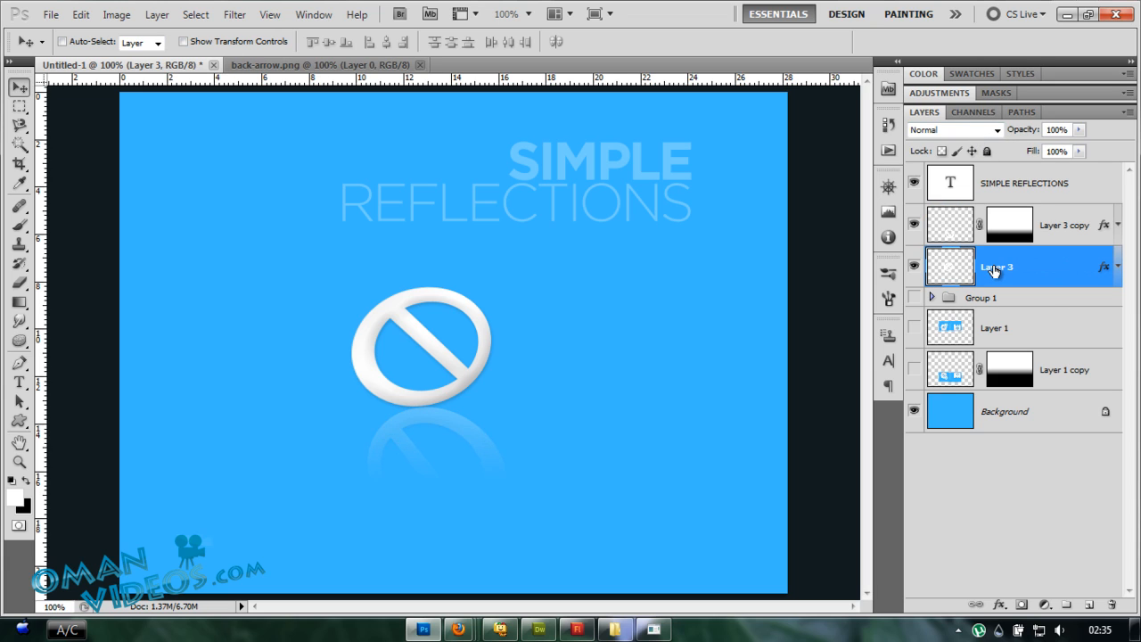
{"action": "left_click", "coordinate": [1083, 220], "text": "ctrl"}
{"action": "left_click_drag", "start_coordinate": [484, 374], "coordinate": [604, 407]}
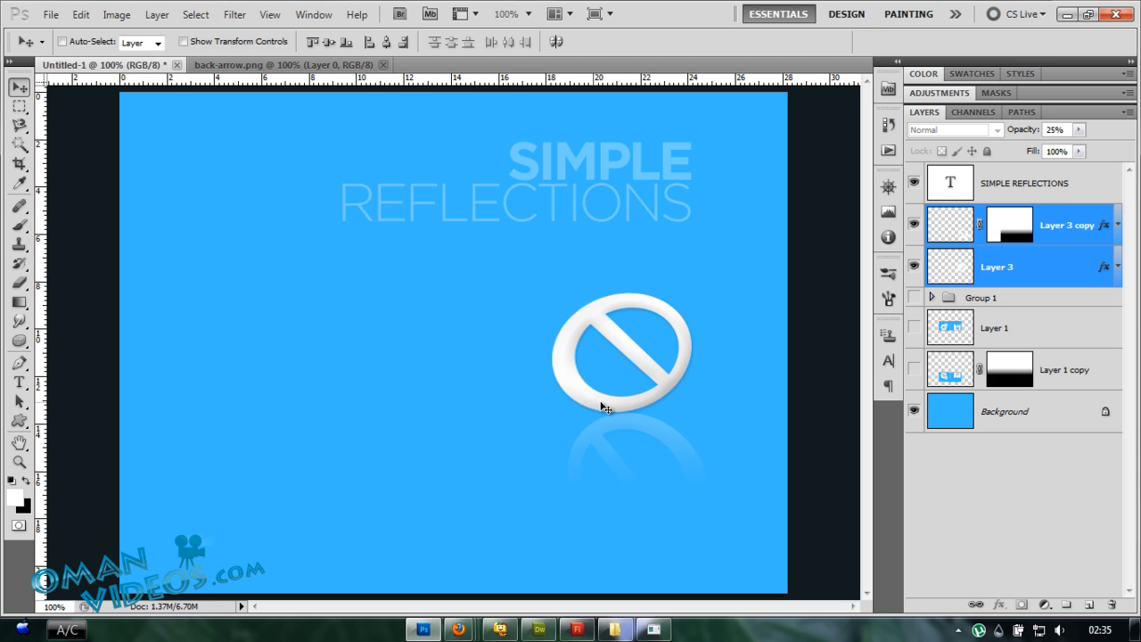
{"action": "left_click", "coordinate": [914, 297]}
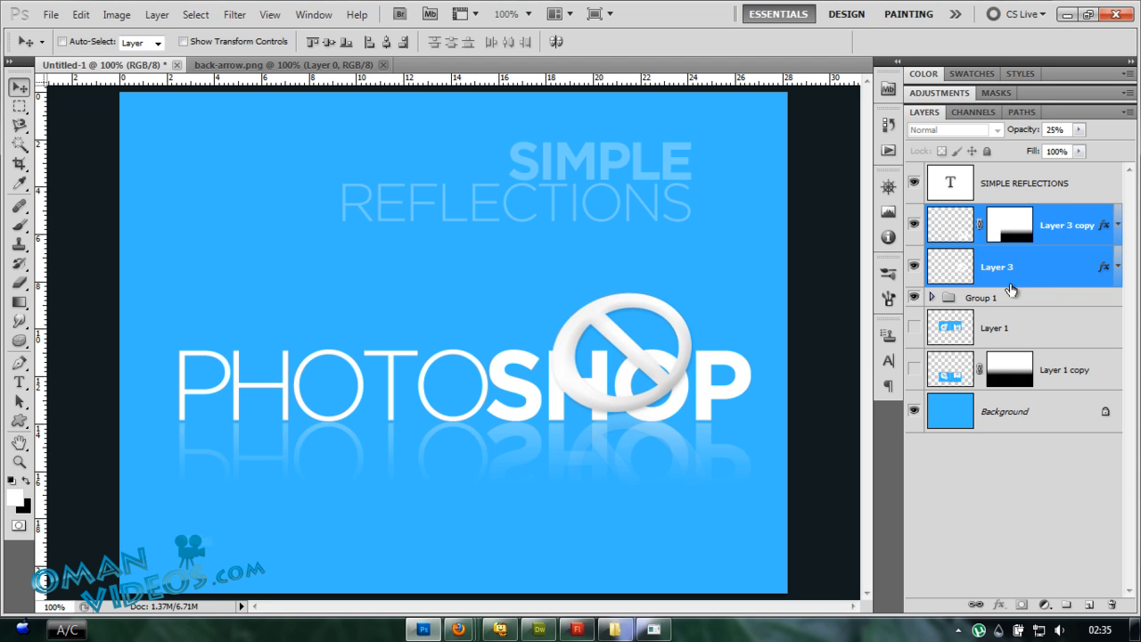
Move the sign and its reflection over the P of PHOTOSHOP and scale both proportionally to about 59%.
{"action": "left_click", "coordinate": [1072, 230], "text": "ctrl"}
{"action": "left_click", "coordinate": [1072, 230], "text": "ctrl"}
{"action": "left_click_drag", "start_coordinate": [650, 410], "coordinate": [242, 343]}
{"action": "key", "text": "ctrl+t"}
{"action": "left_click_drag", "start_coordinate": [299, 225], "coordinate": [269, 274]}
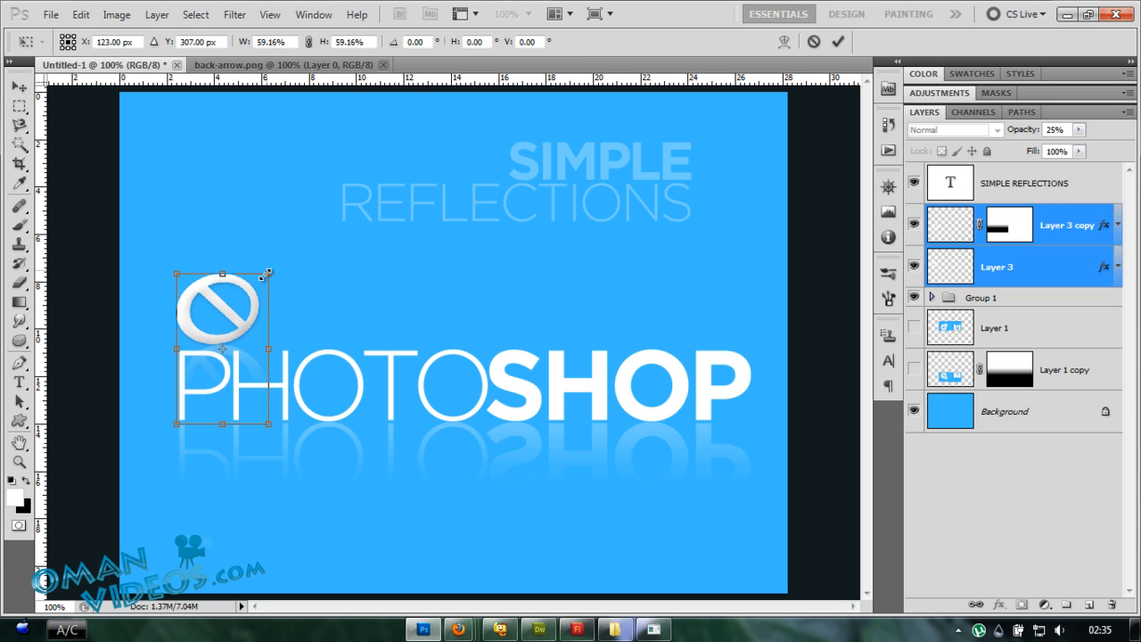
{"action": "key", "text": "Return"}
Move the scaled sign and its reflection to just above the second O of PHOTOSHOP.
{"action": "left_click_drag", "start_coordinate": [230, 358], "coordinate": [667, 429]}
{"action": "left_click_drag", "start_coordinate": [650, 348], "coordinate": [675, 327]}
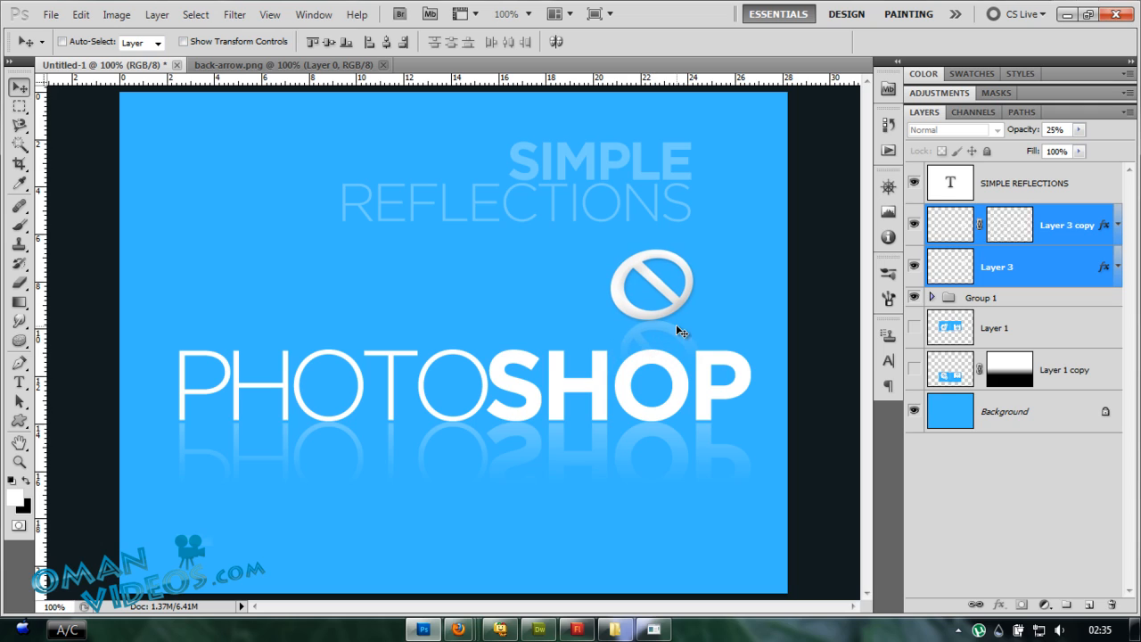